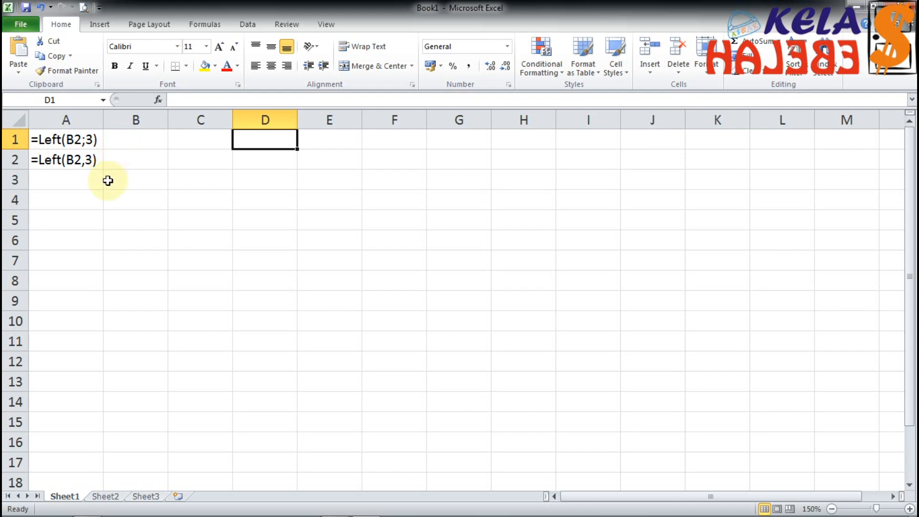
# - Examine the semicolon and comma versions of the LEFT formula in cells A1 and A2
pyautogui.click(91, 139)
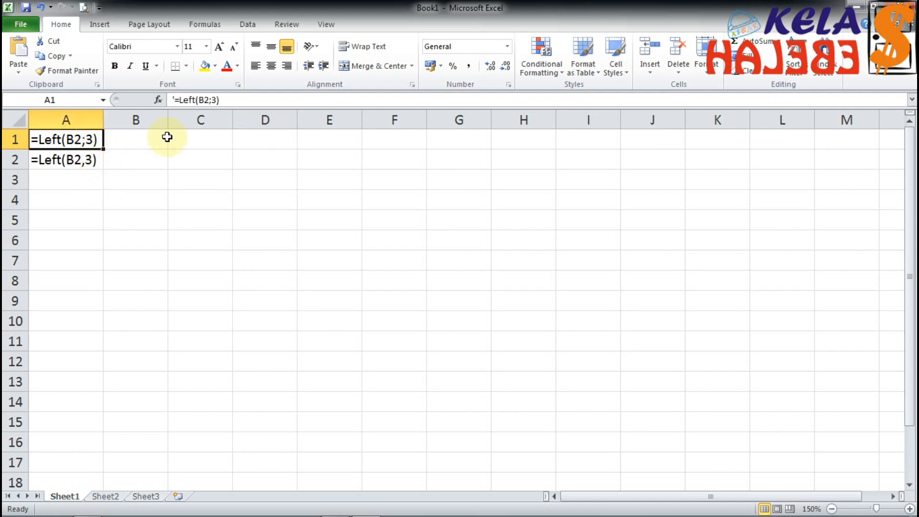
pyautogui.click(86, 161)
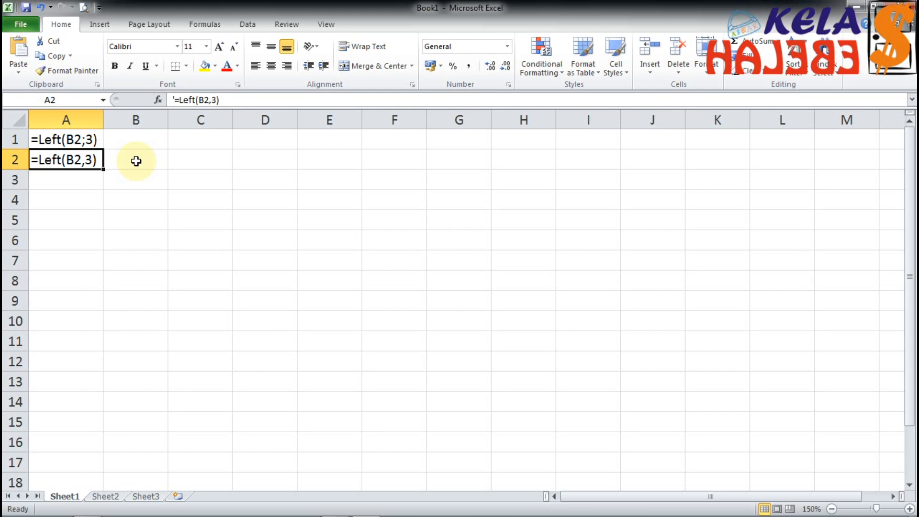
# - Switch to Control Panel and inspect the list separator in the Region and Language number settings for the Indonesian (Indonesia) format
pyautogui.click(337, 507)
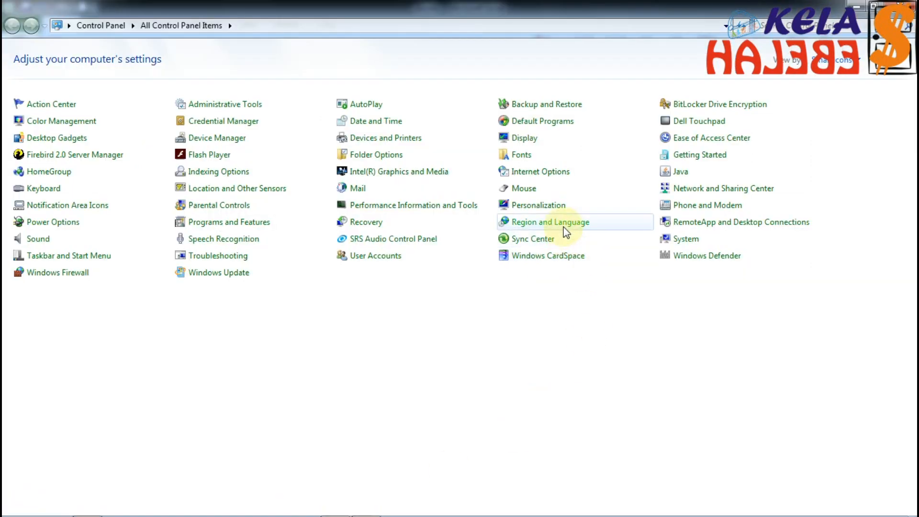
pyautogui.click(566, 231)
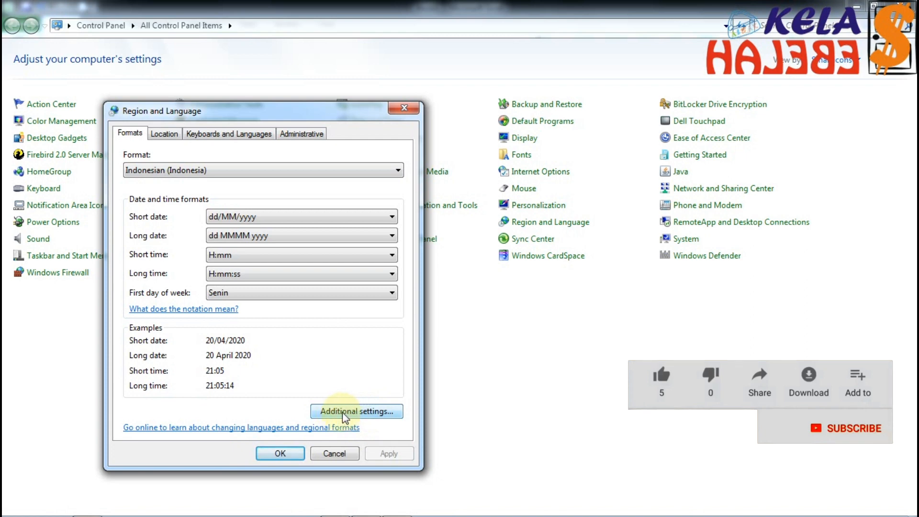
pyautogui.click(360, 413)
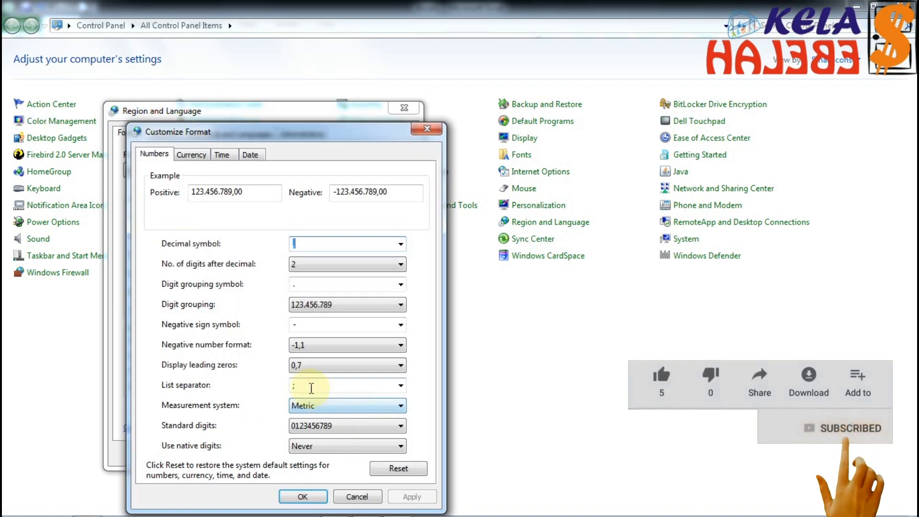
pyautogui.doubleClick(308, 386)
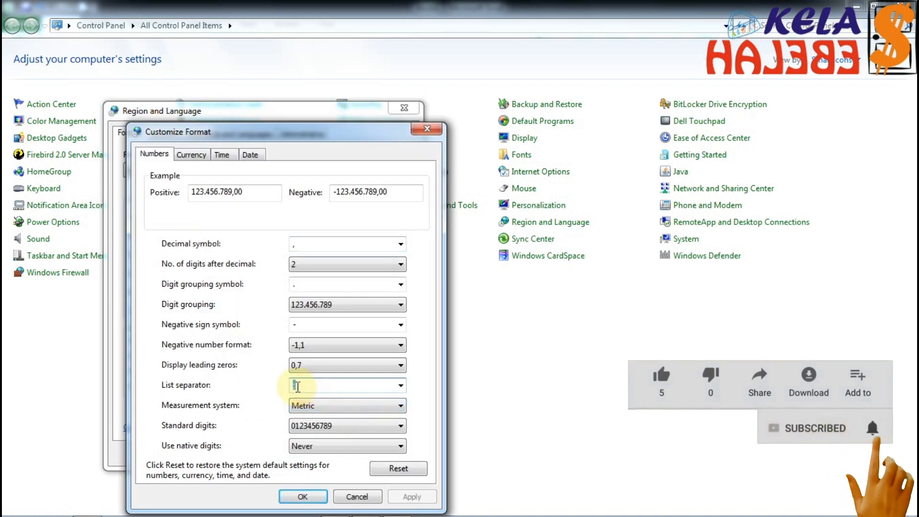
pyautogui.moveTo(353, 132); pyautogui.dragTo(484, 126)
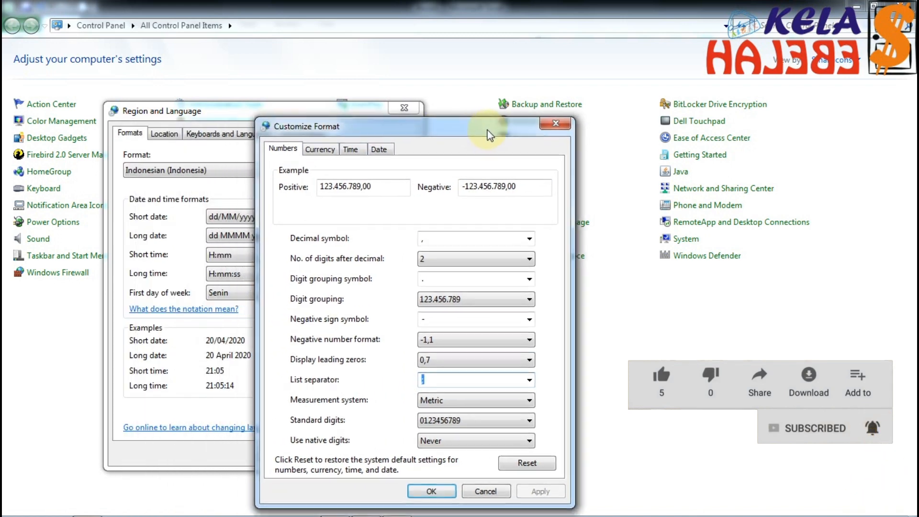
pyautogui.click(464, 382)
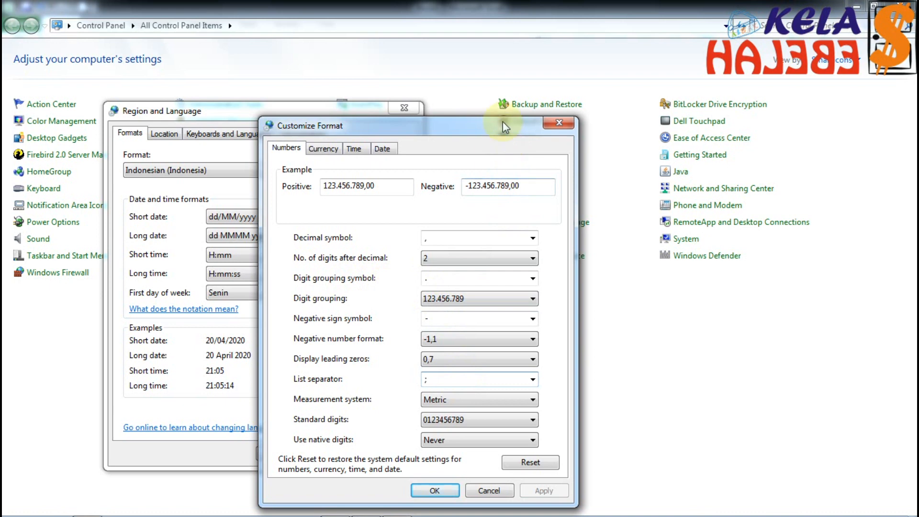
pyautogui.moveTo(503, 121); pyautogui.dragTo(533, 115)
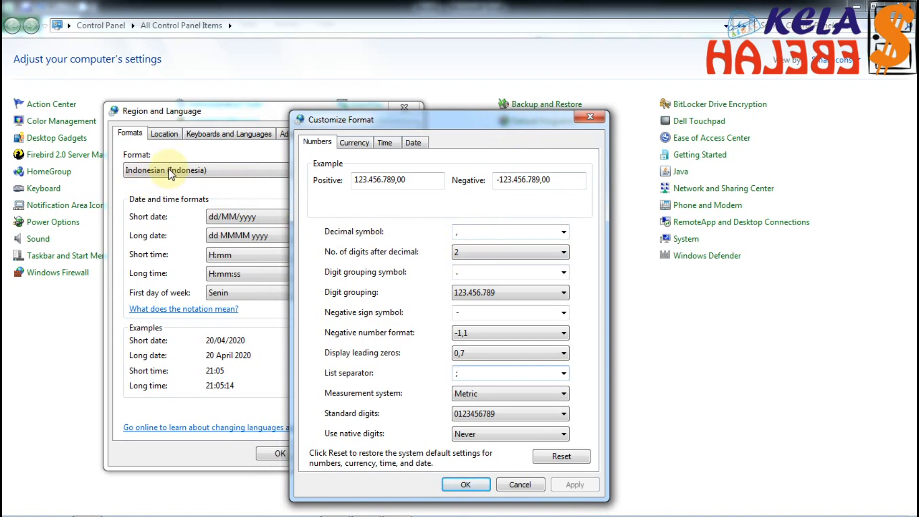
pyautogui.click(588, 118)
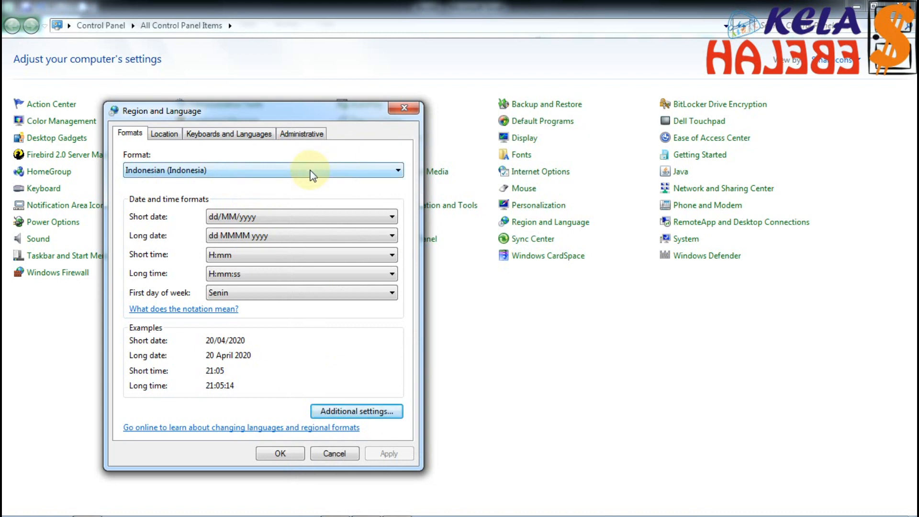
# - Preview the English (United Kingdom) format, check its decimal symbol, digit grouping symbol and list separator, and discard the change
pyautogui.click(311, 173)
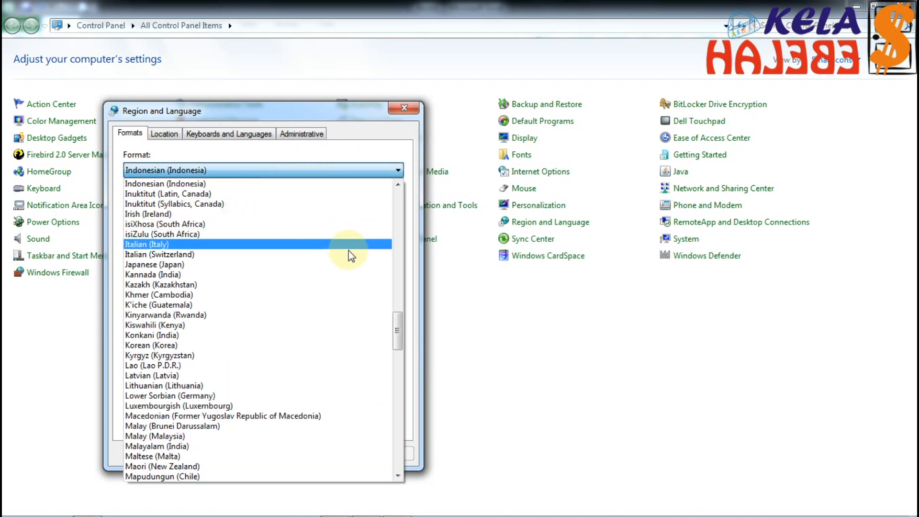
pyautogui.moveTo(397, 322); pyautogui.dragTo(407, 279)
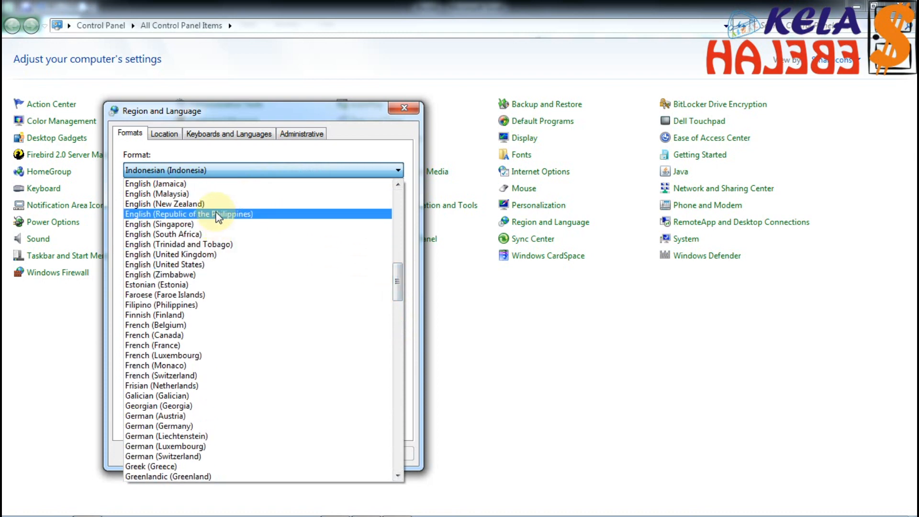
pyautogui.click(207, 253)
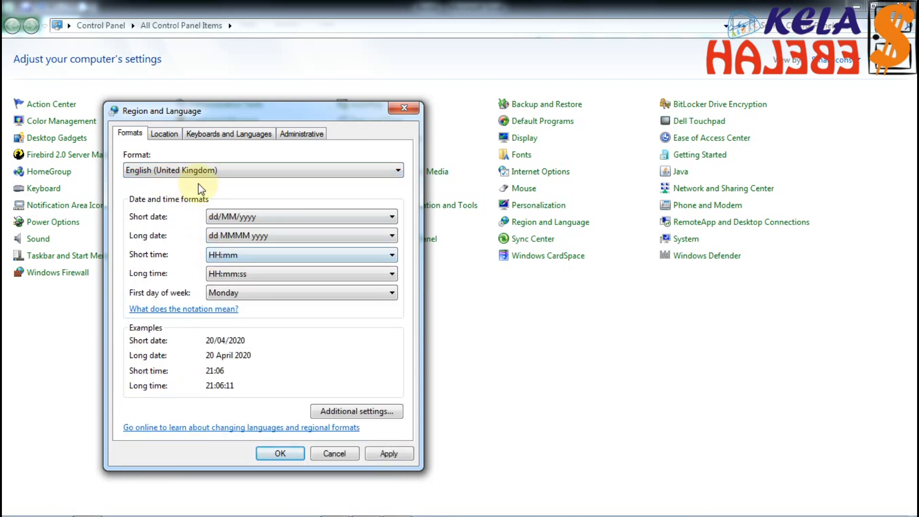
pyautogui.click(355, 411)
pyautogui.click(330, 243)
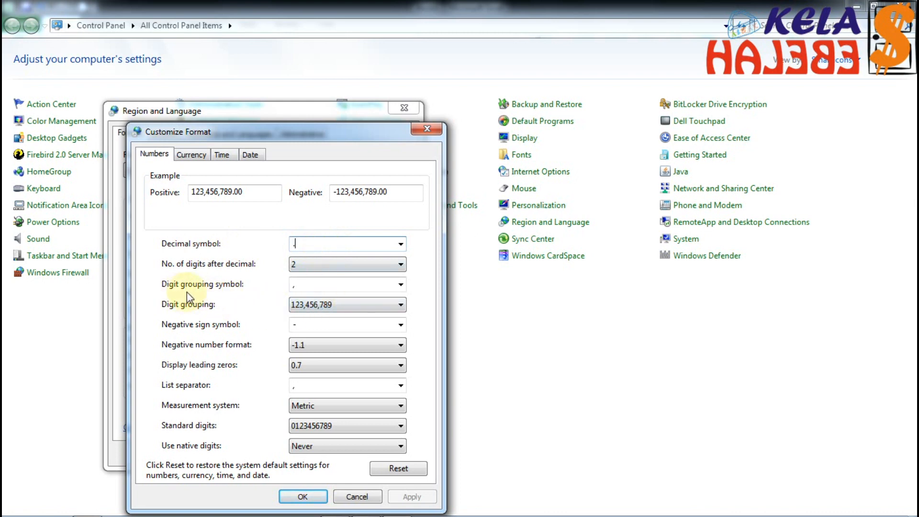
pyautogui.click(306, 287)
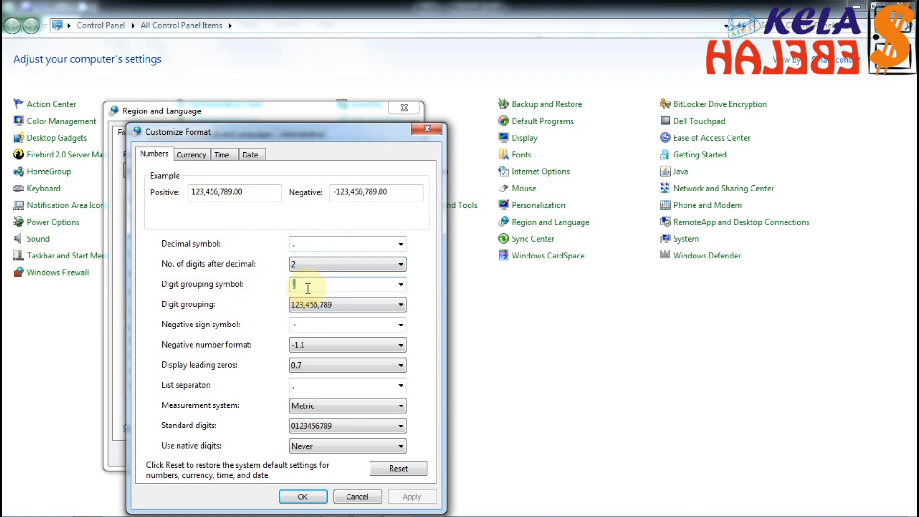
pyautogui.click(317, 388)
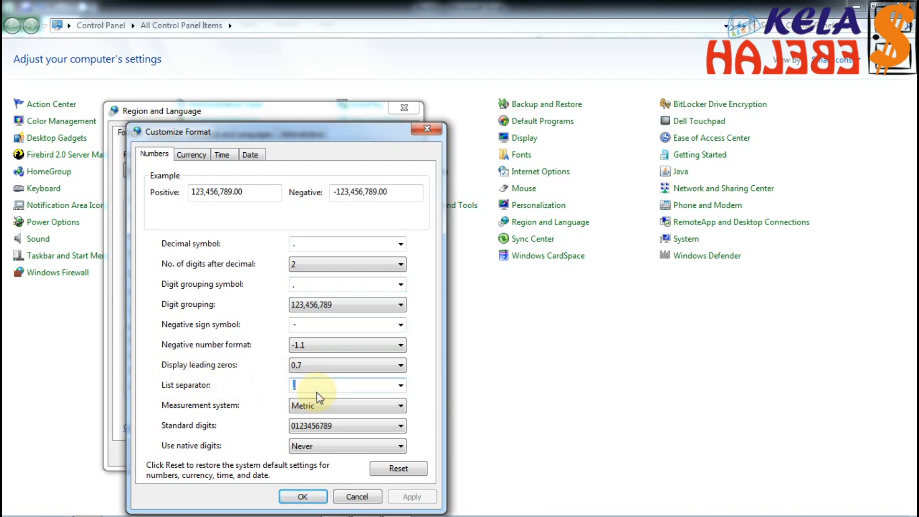
pyautogui.click(352, 497)
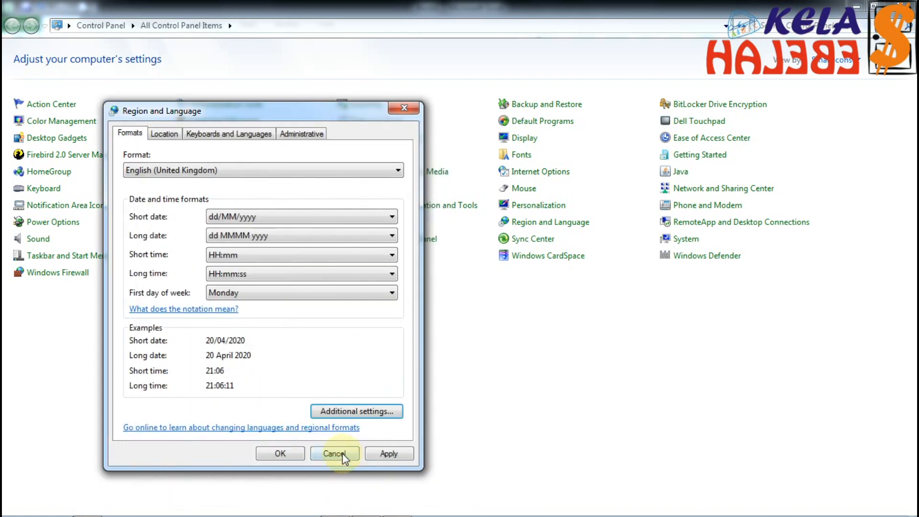
pyautogui.click(341, 452)
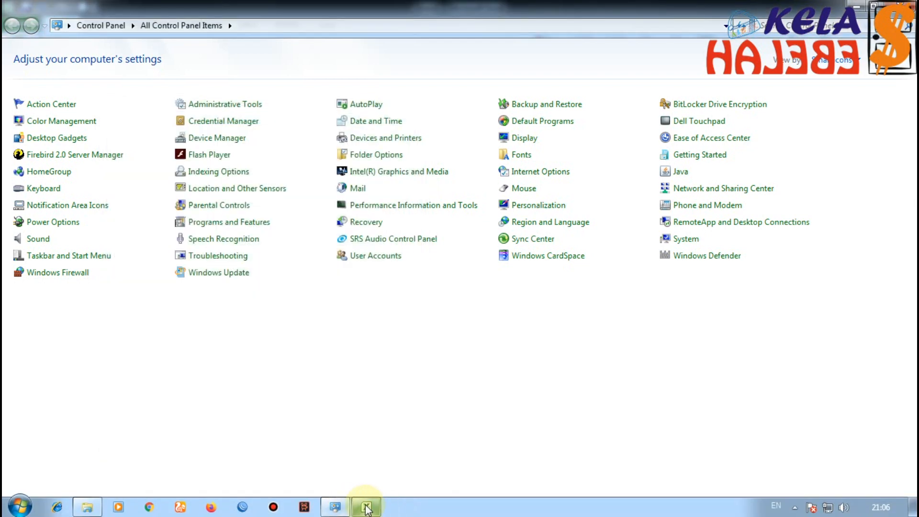
# - Switch to the Fungsi Rumus workbook in Excel and open Sheet4
pyautogui.click(366, 507)
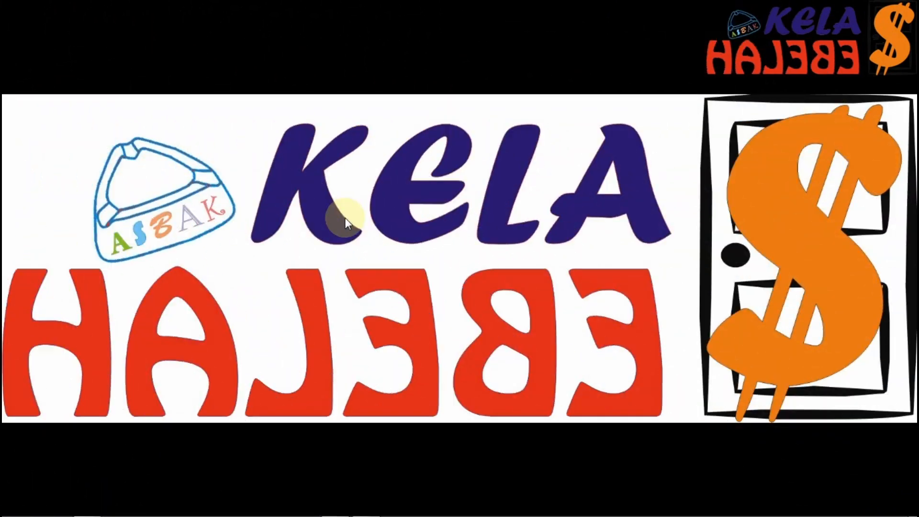
pyautogui.click(364, 506)
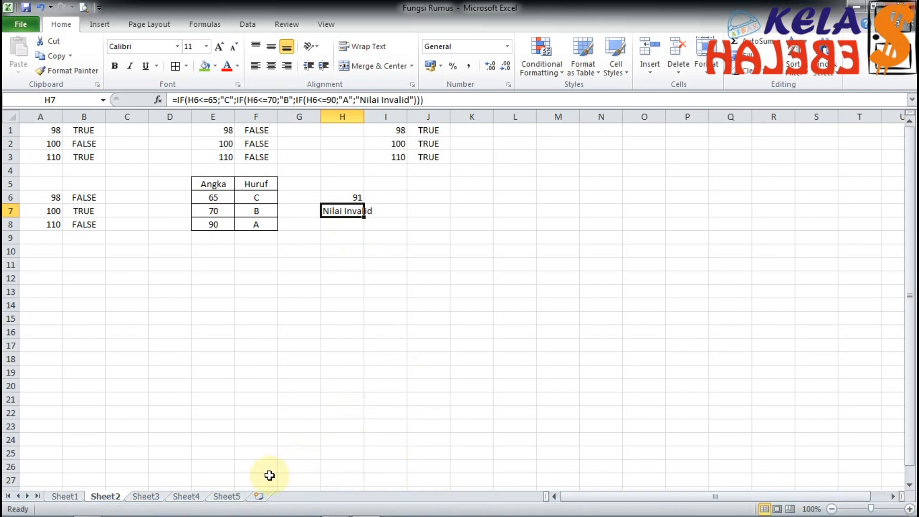
pyautogui.click(228, 495)
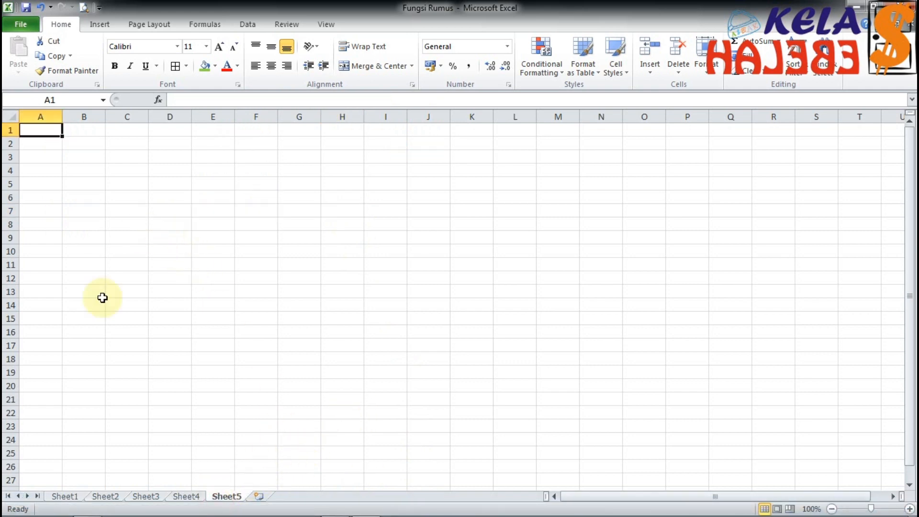
pyautogui.click(184, 498)
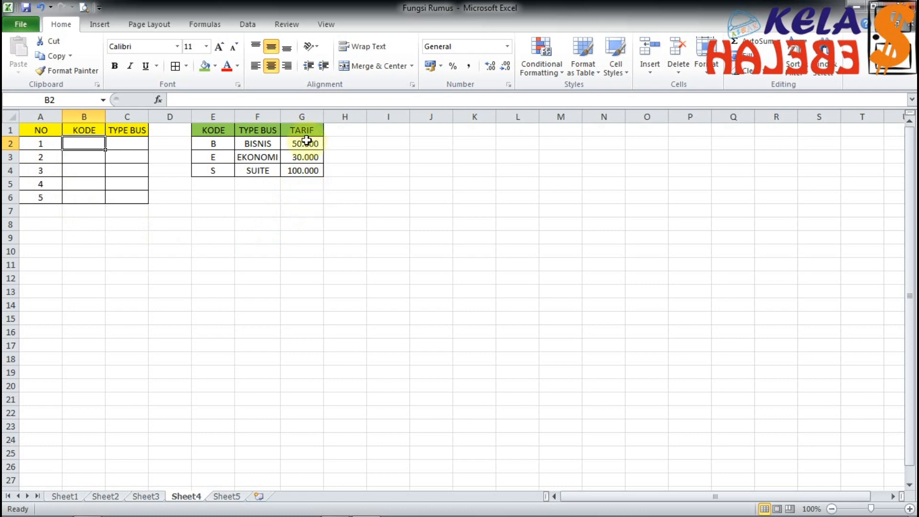
# - Examine the bus reference table in E1:G4, matching each code to its bus type and fare
pyautogui.moveTo(218, 129); pyautogui.dragTo(307, 172)
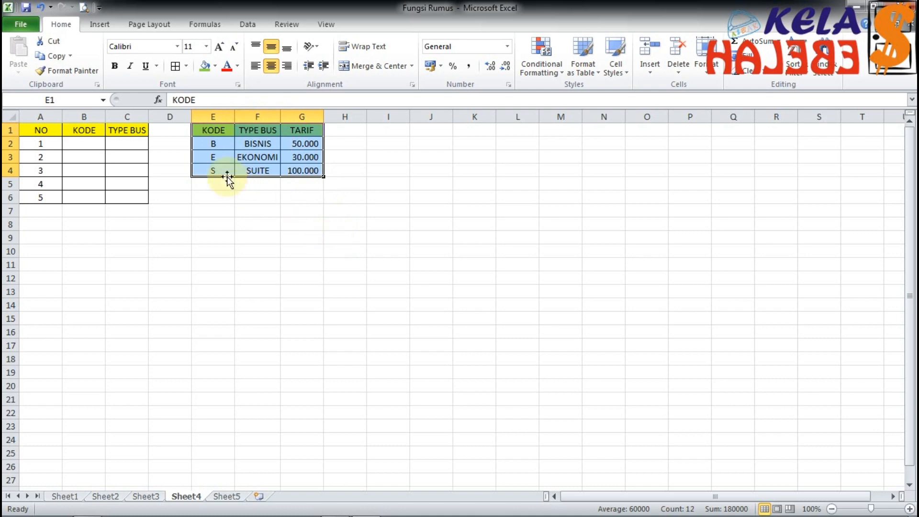
pyautogui.click(249, 143)
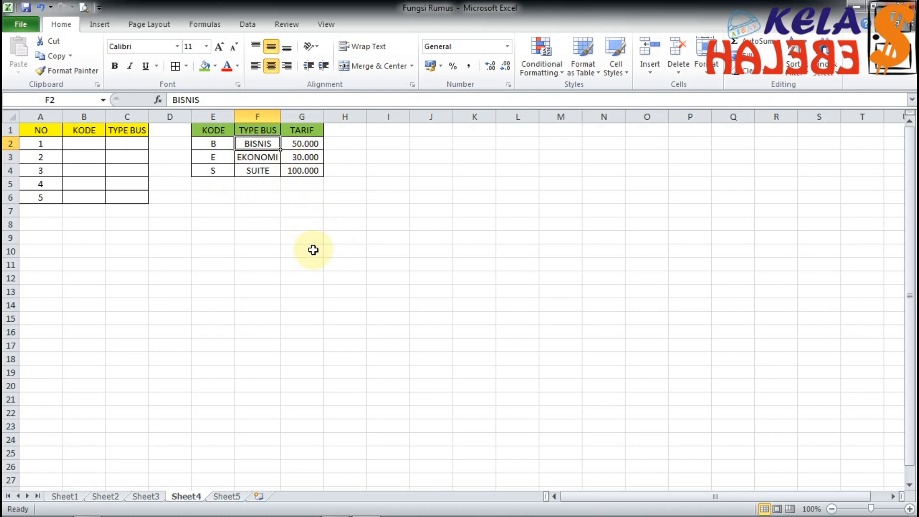
pyautogui.press('Down')
pyautogui.press('Left')
pyautogui.press('Right')
pyautogui.press('Down')
pyautogui.press('Left')
pyautogui.press('Right')
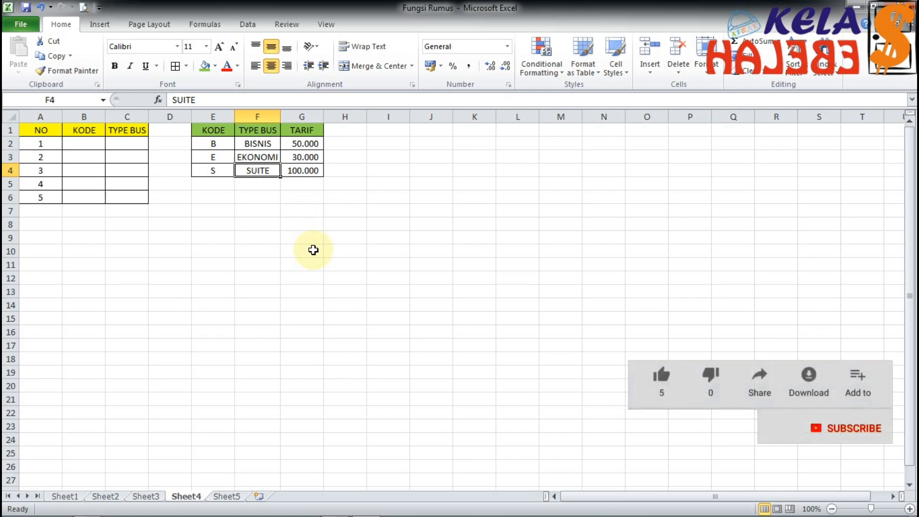
pyautogui.press('Right')
pyautogui.press('Up')
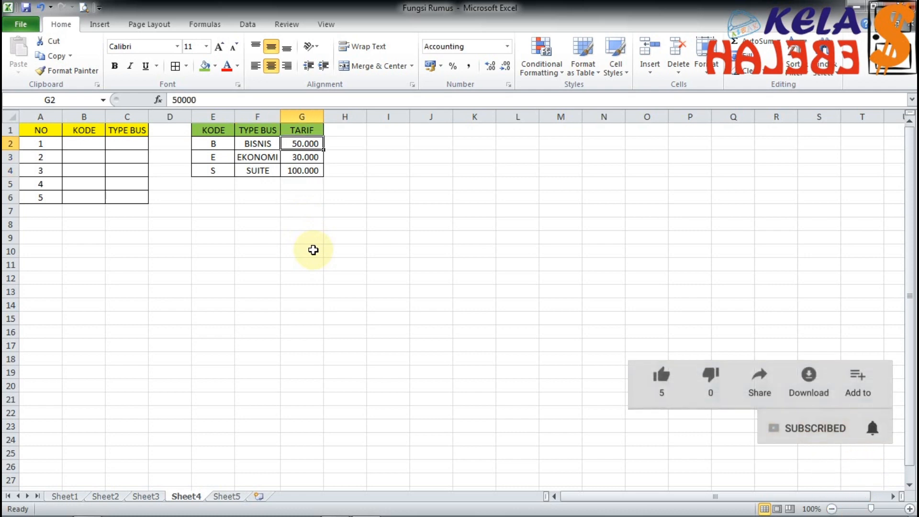
# - Enter the code B in cell B2 of the KODE column
pyautogui.press('Left')
pyautogui.press('Left')
pyautogui.press('Left')
pyautogui.press('Left')
pyautogui.press('Left')
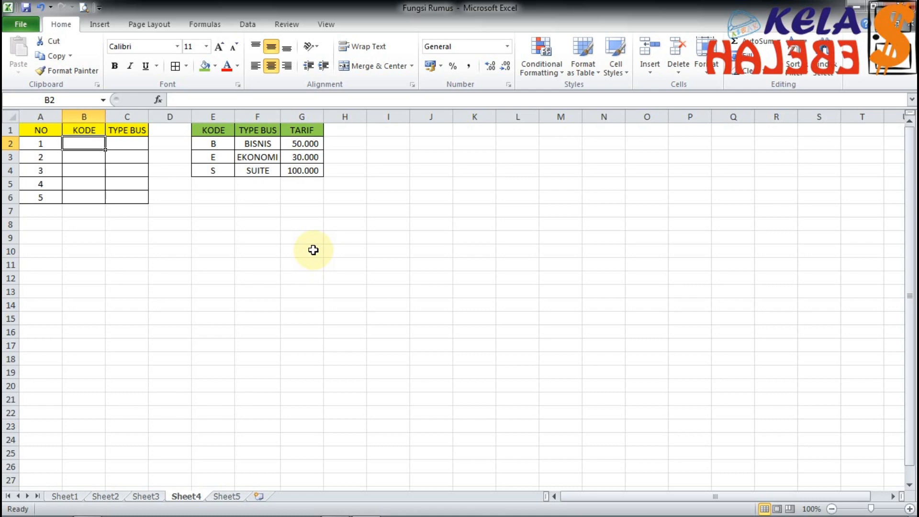
pyautogui.write('B')
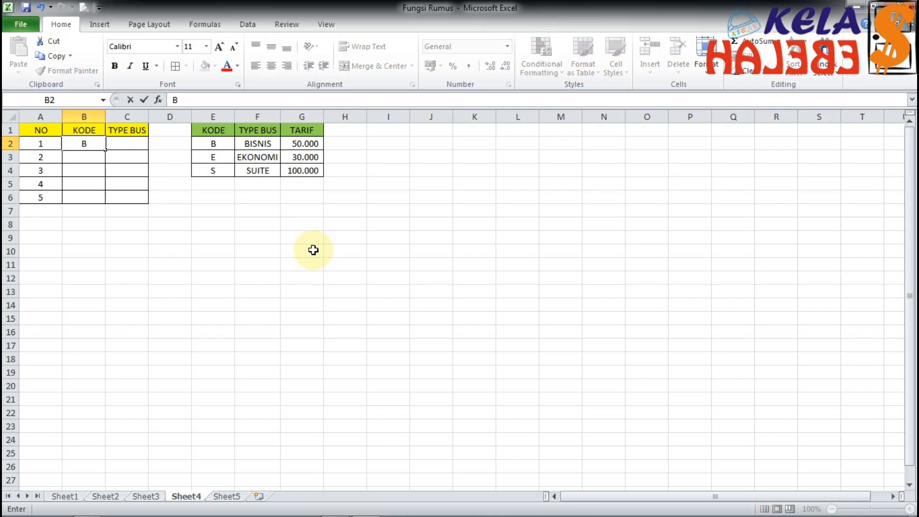
pyautogui.press('Tab')
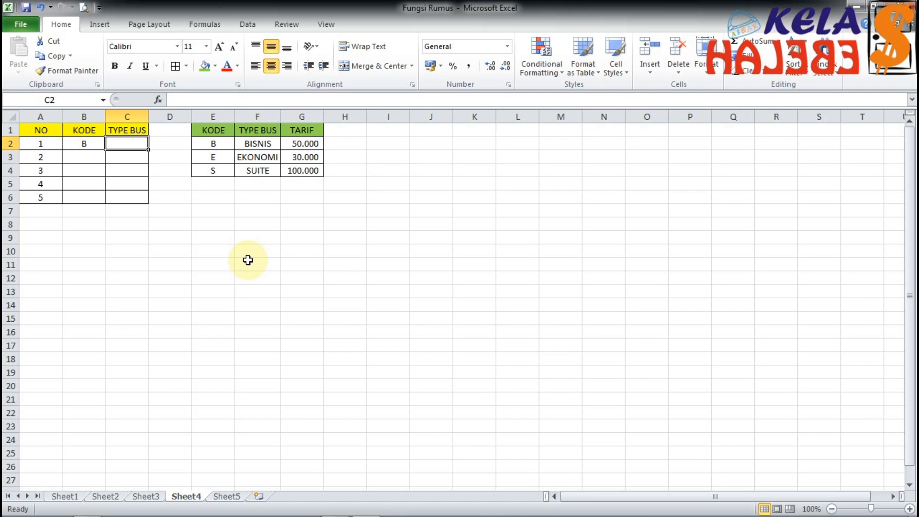
# - Review the bus reference table E1:G4 and start a VLOOKUP formula in cell C2 of the TYPE BUS column
pyautogui.moveTo(219, 128); pyautogui.dragTo(304, 172)
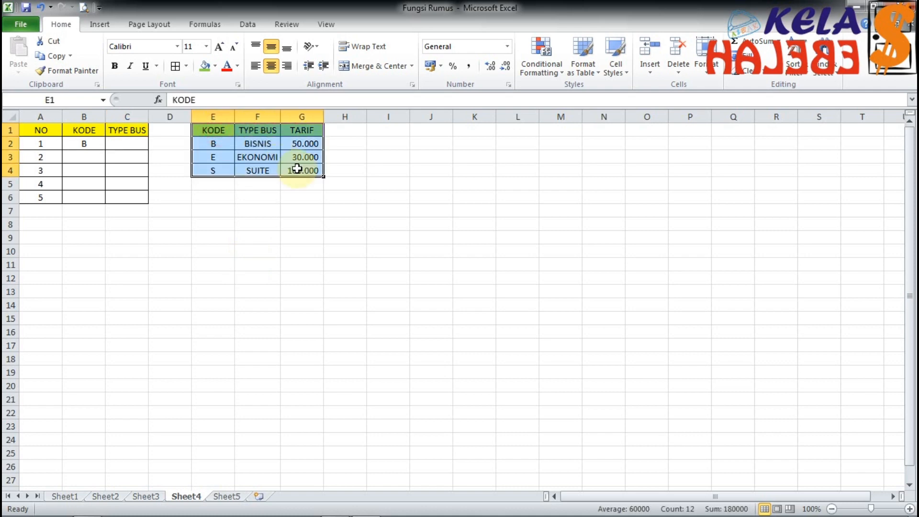
pyautogui.click(124, 145)
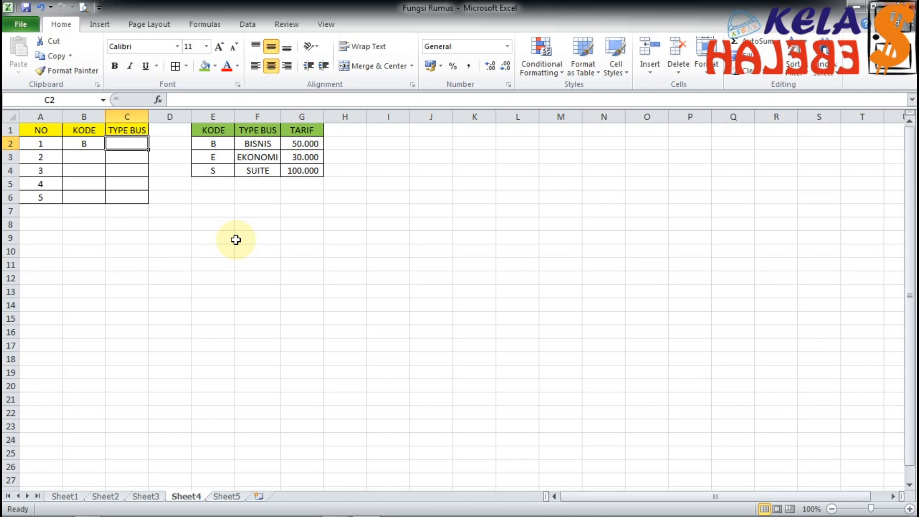
pyautogui.write('=')
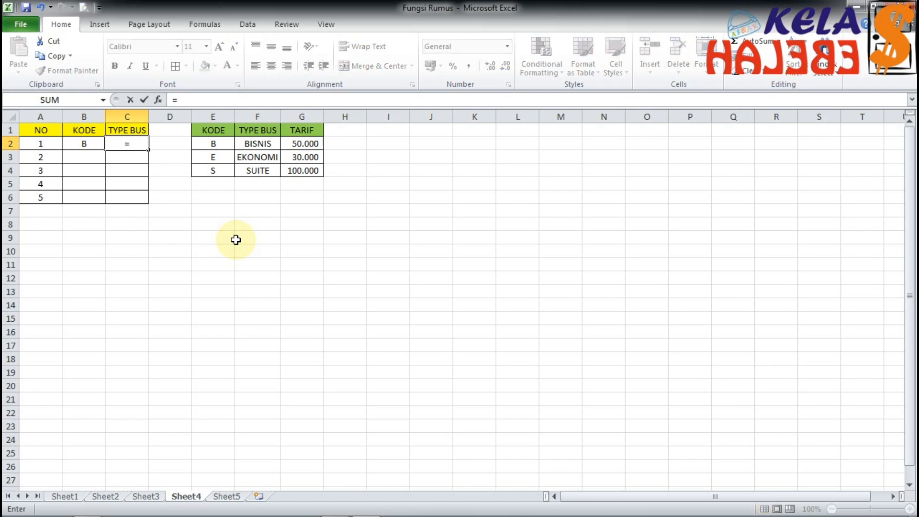
pyautogui.write('VLOO')
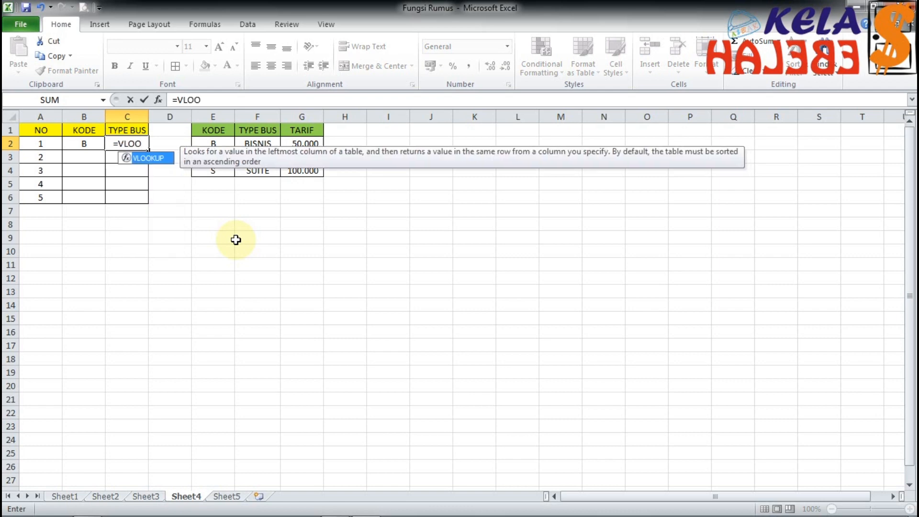
pyautogui.write('KUP')
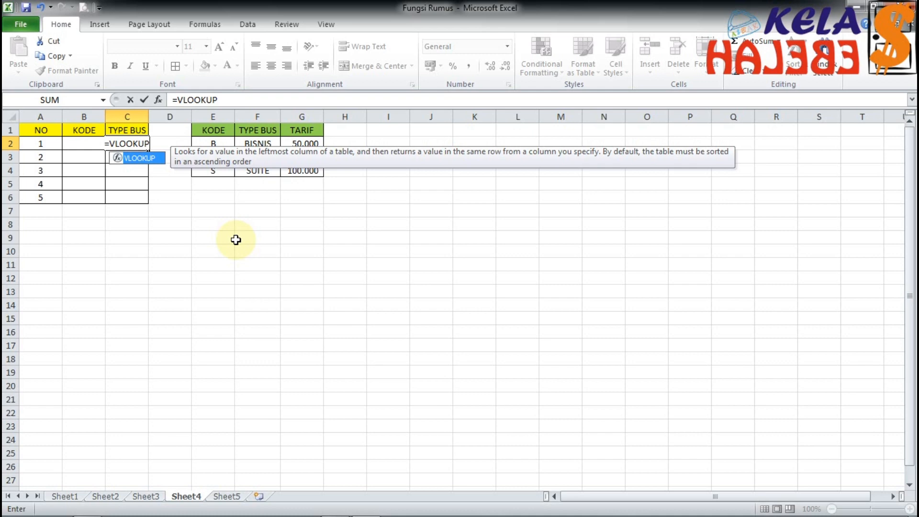
pyautogui.write('(')
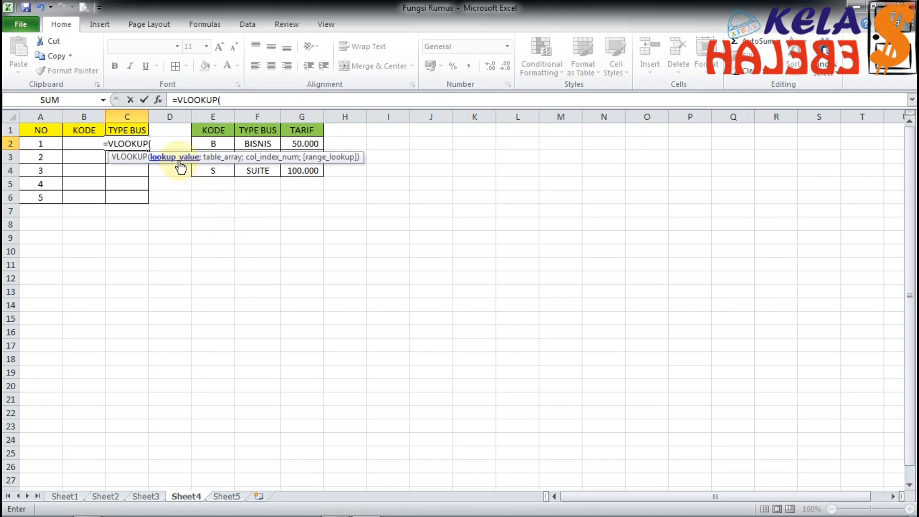
pyautogui.click(73, 144)
pyautogui.write('=')
pyautogui.click(60, 142)
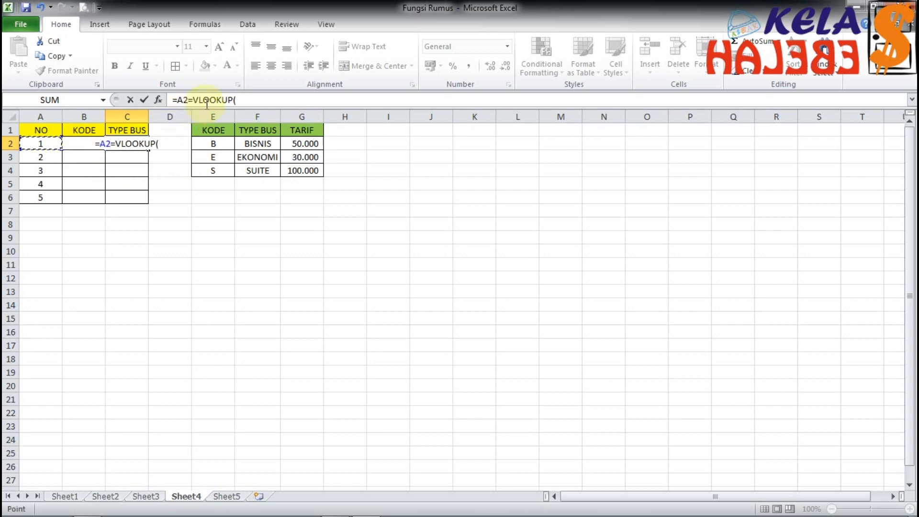
pyautogui.moveTo(188, 100); pyautogui.dragTo(158, 101)
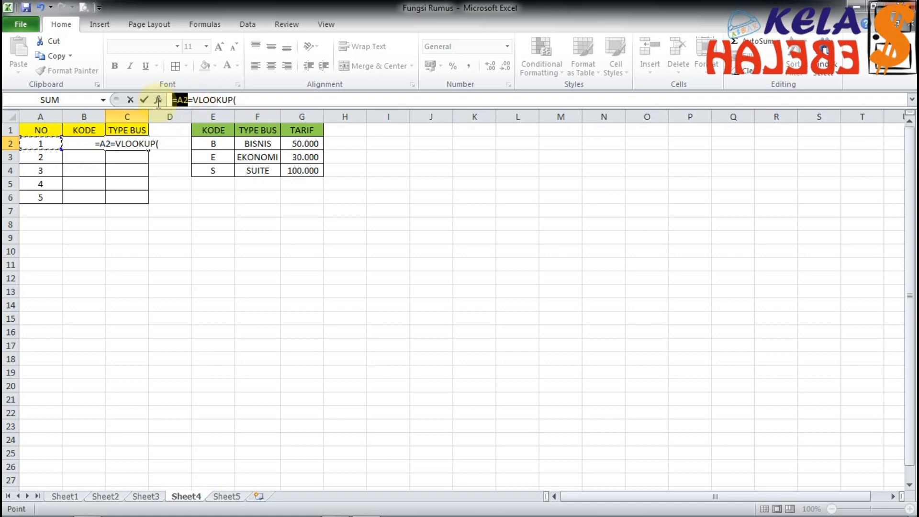
pyautogui.press('Delete')
pyautogui.click(234, 101)
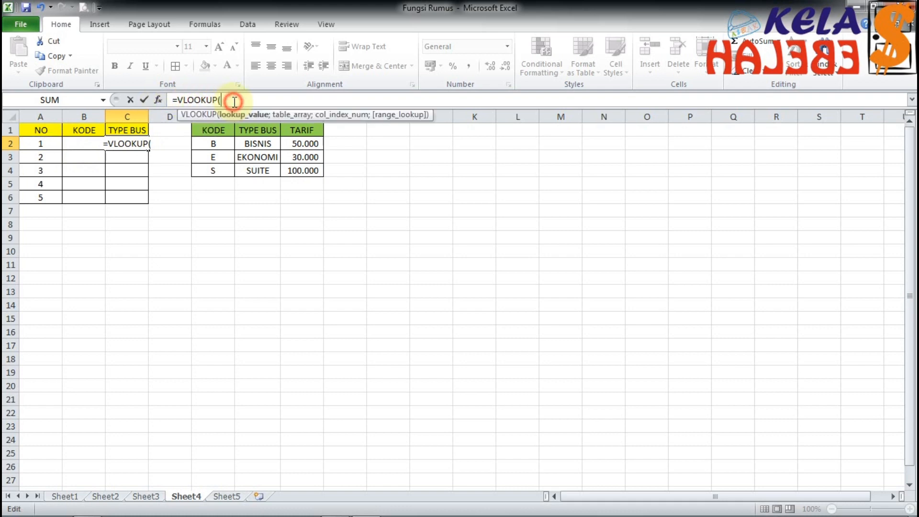
# - Set B2 as the lookup value and the absolute range $E$1:$G$4 as the table array
pyautogui.click(100, 130)
pyautogui.press('BackSpace')
pyautogui.write('2')
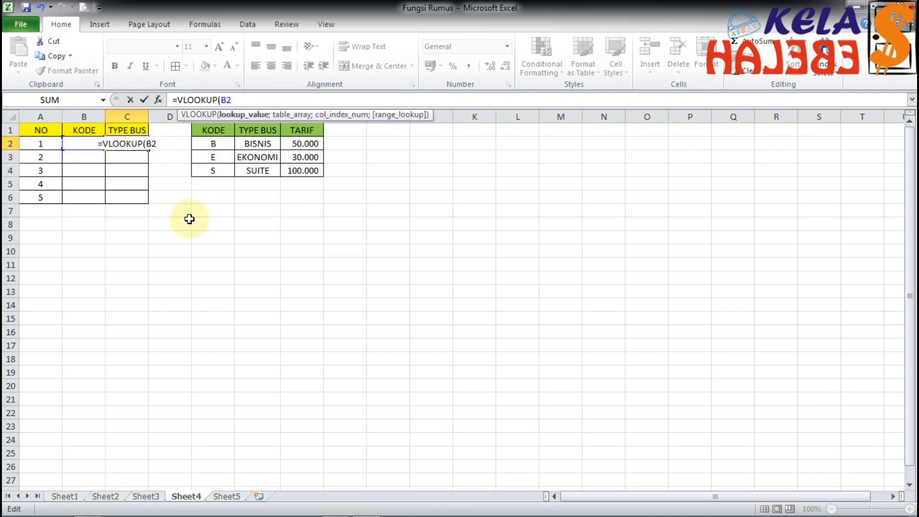
pyautogui.write(';')
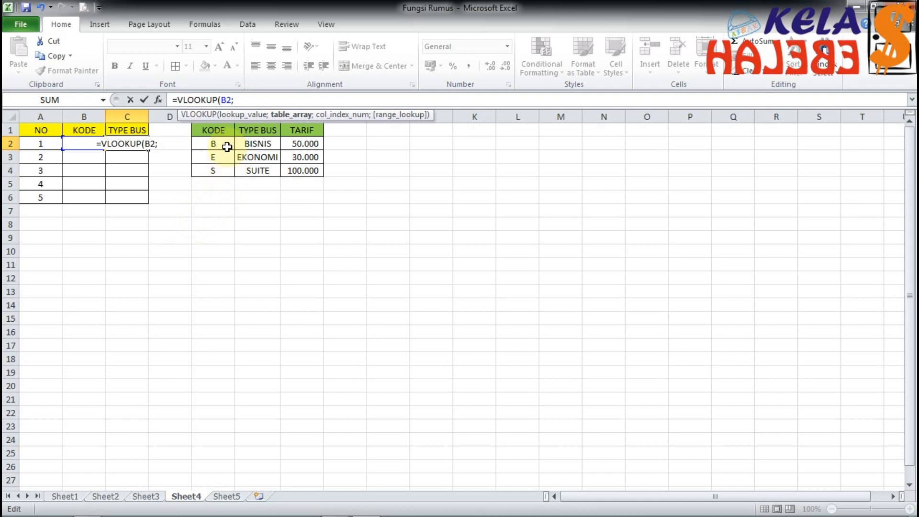
pyautogui.moveTo(222, 130); pyautogui.dragTo(309, 171)
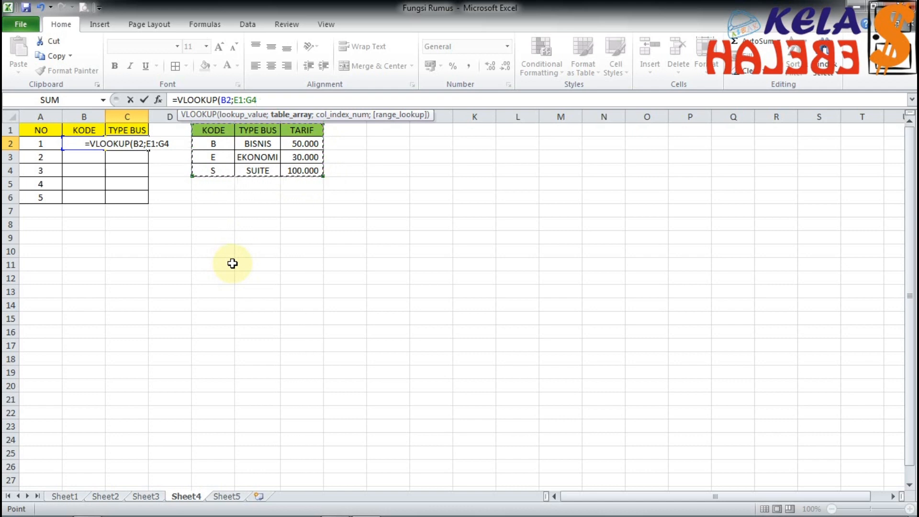
pyautogui.press('F4')
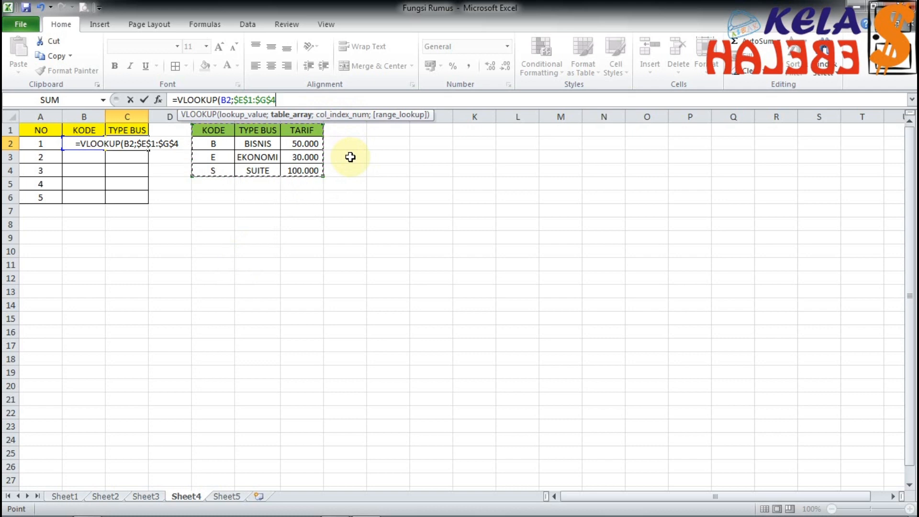
# - Complete the VLOOKUP in C2 with column index 2 and TRUE (approximate match) as the range lookup
pyautogui.write(';')
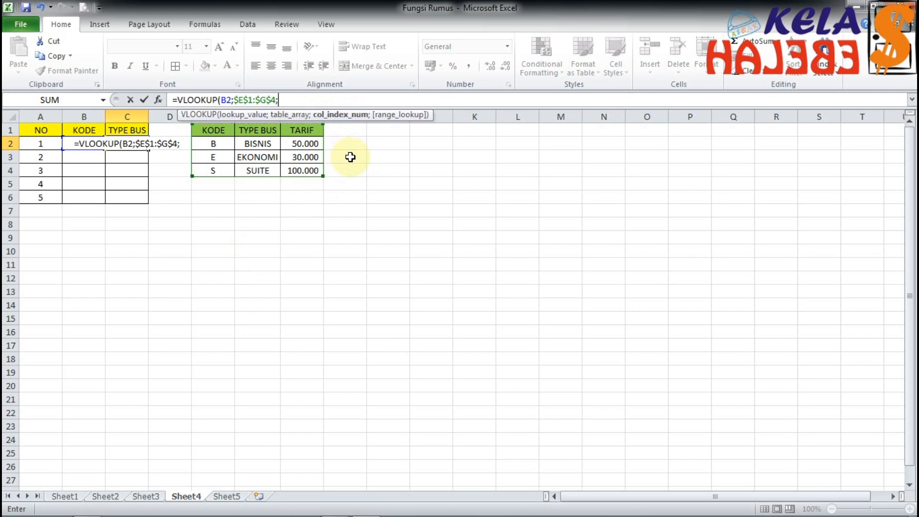
pyautogui.write('2')
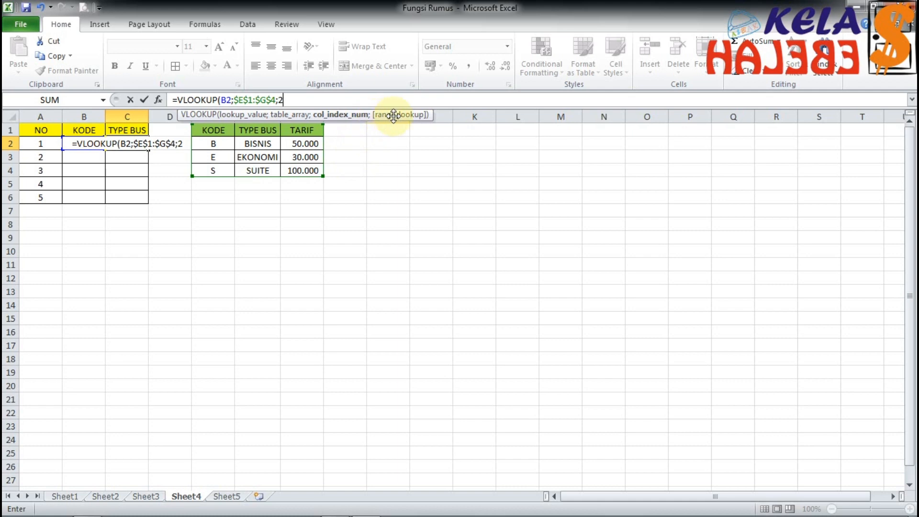
pyautogui.write(';')
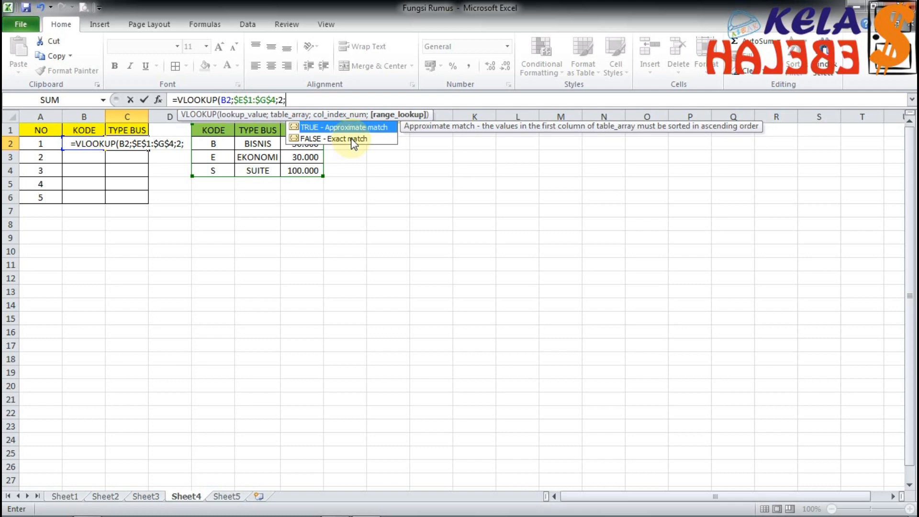
pyautogui.doubleClick(334, 125)
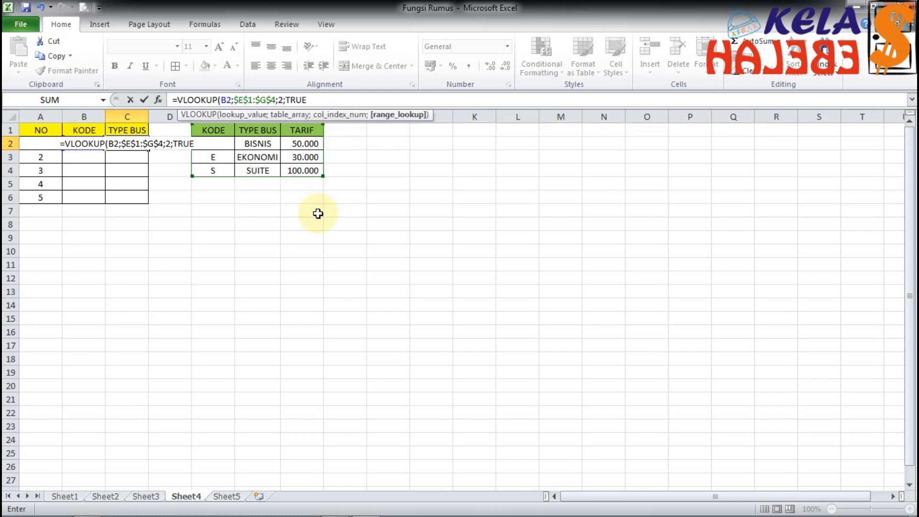
pyautogui.press('Return')
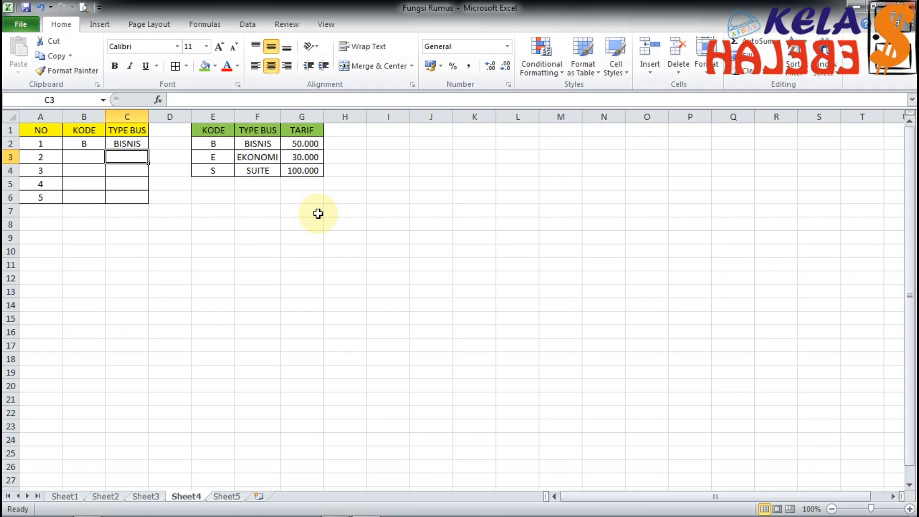
# - Examine the lookup value and table array arguments of the VLOOKUP in C2 against the worksheet cells
pyautogui.press('Up')
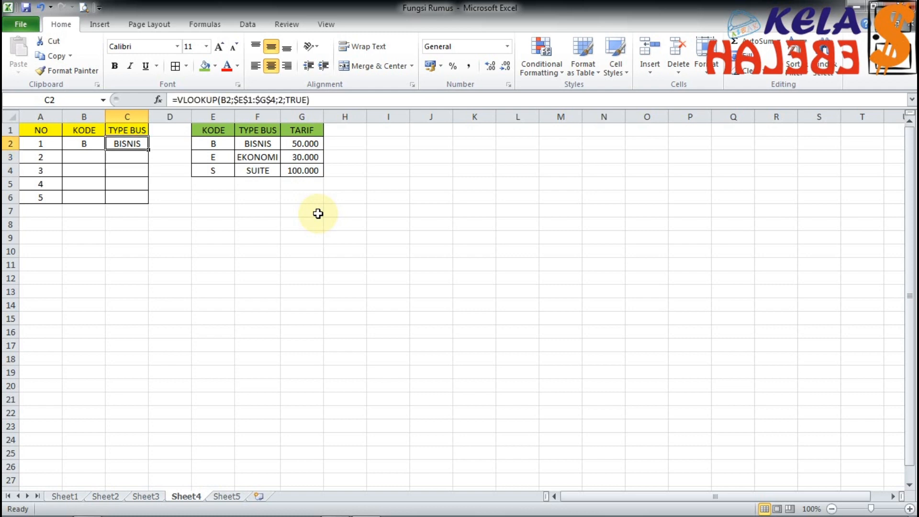
pyautogui.click(220, 100)
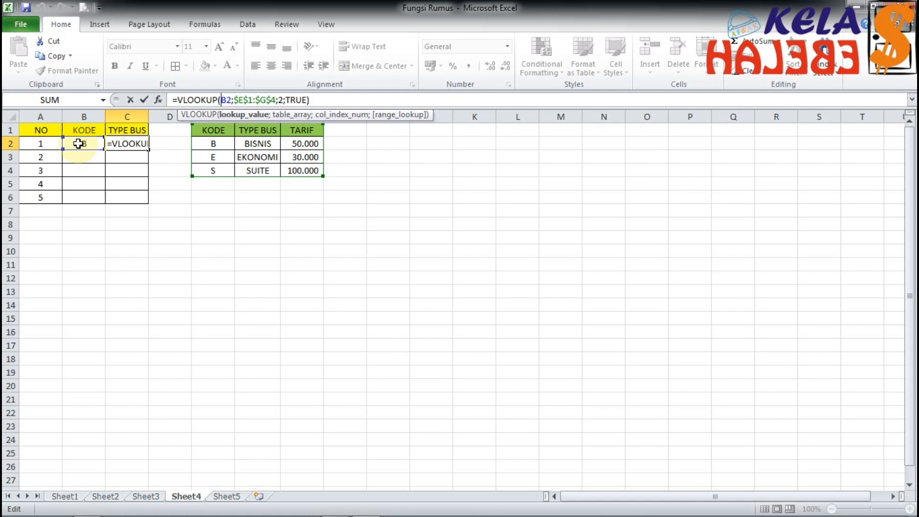
pyautogui.click(235, 99)
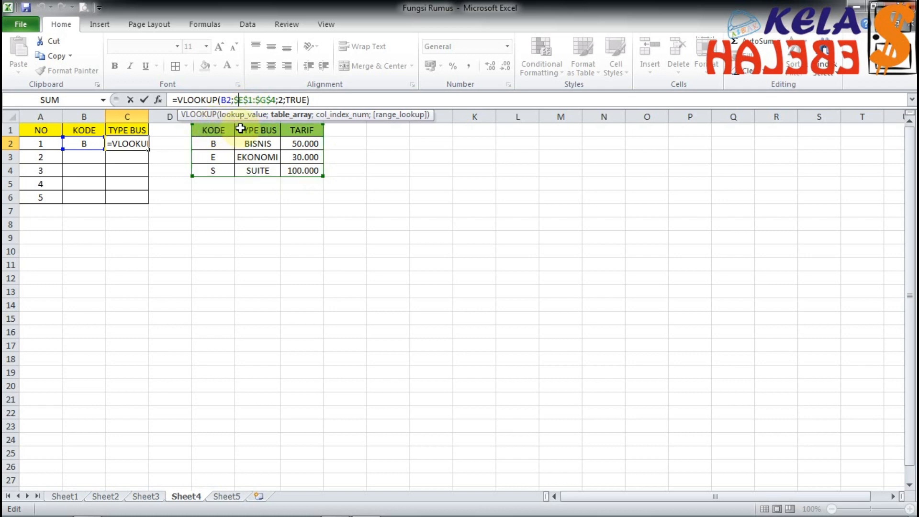
pyautogui.click(301, 171)
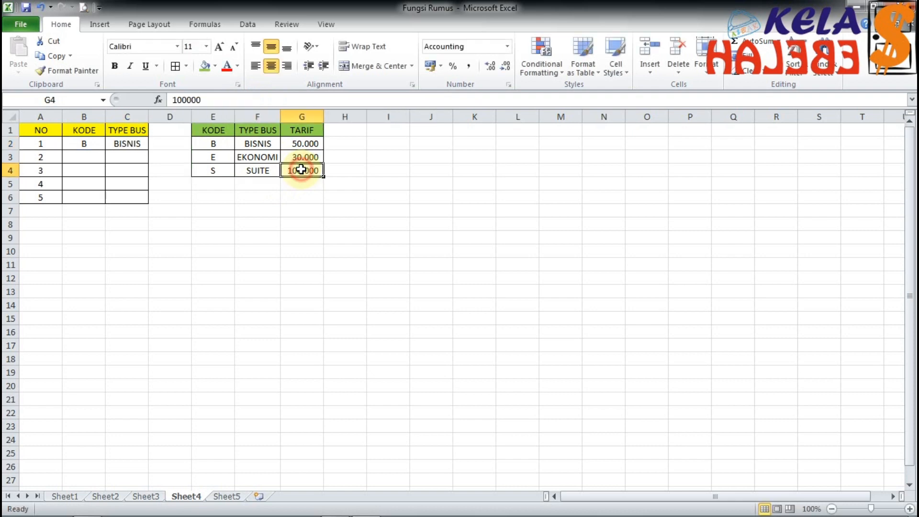
pyautogui.click(128, 143)
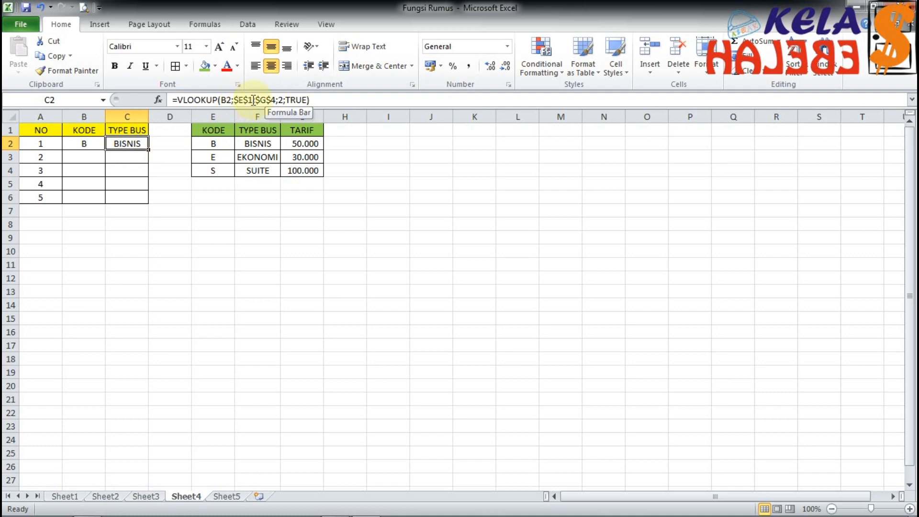
# - Cycle the G4 reference in C2's table array through G$4, $G4 and G4, back to the absolute form $G$4
pyautogui.click(276, 100)
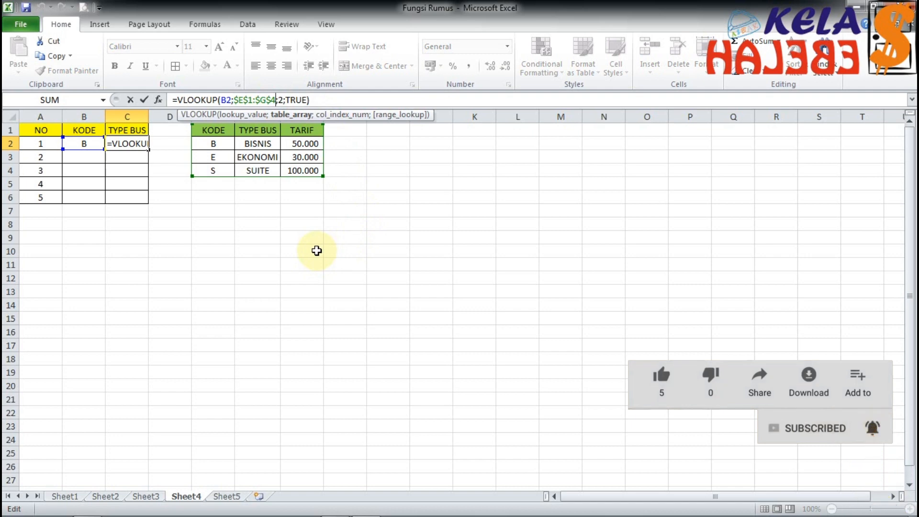
pyautogui.press('F4')
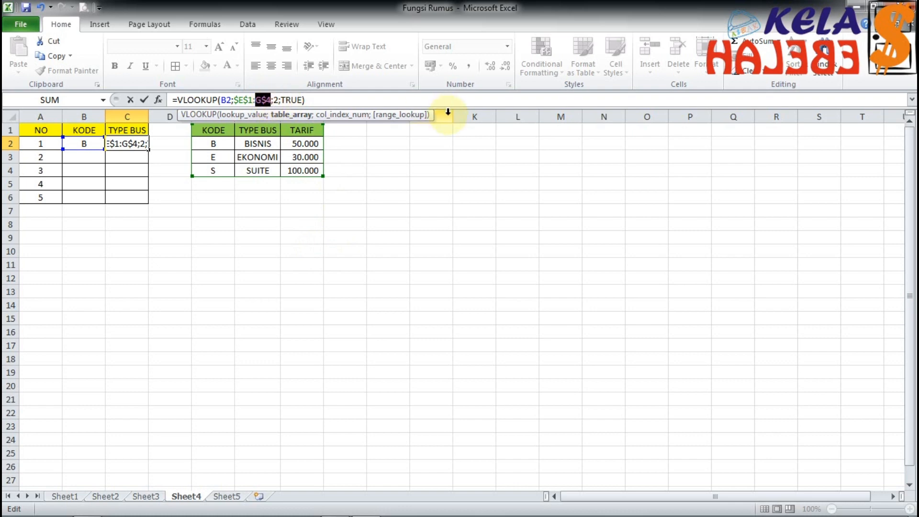
pyautogui.press('F4')
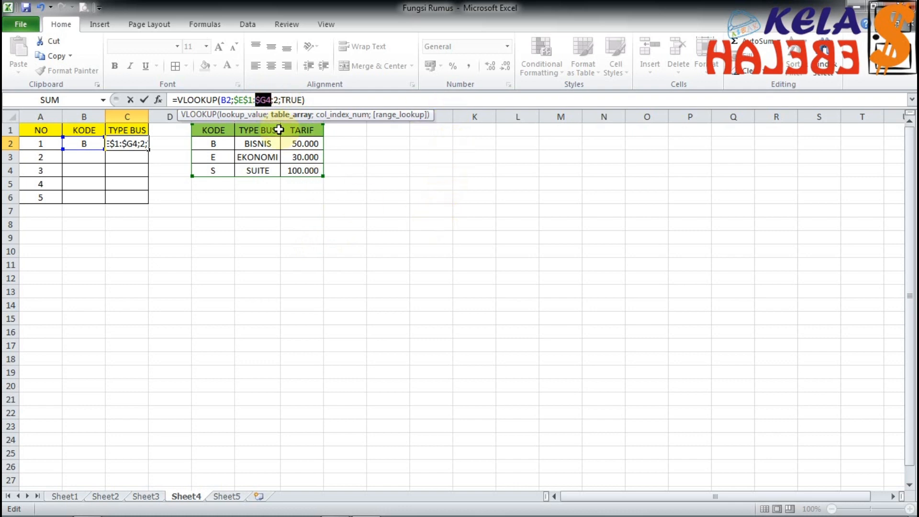
pyautogui.press('F4')
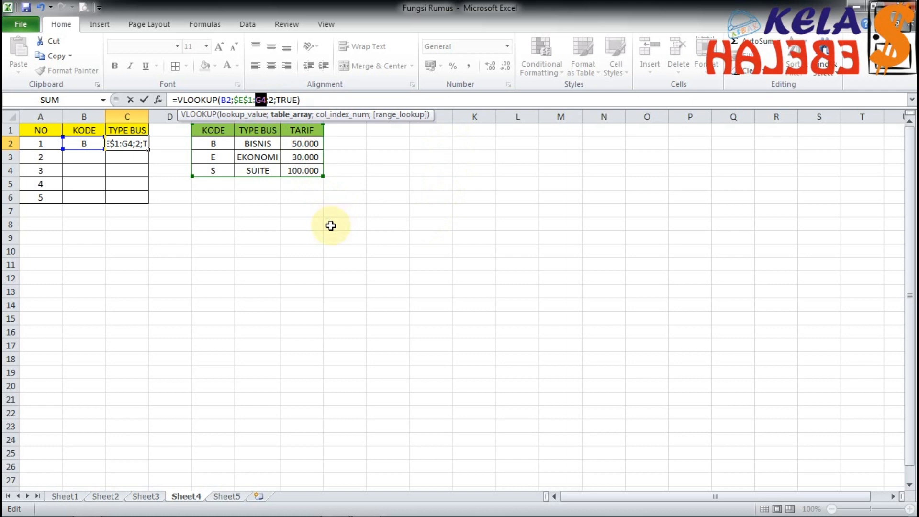
pyautogui.press('F4')
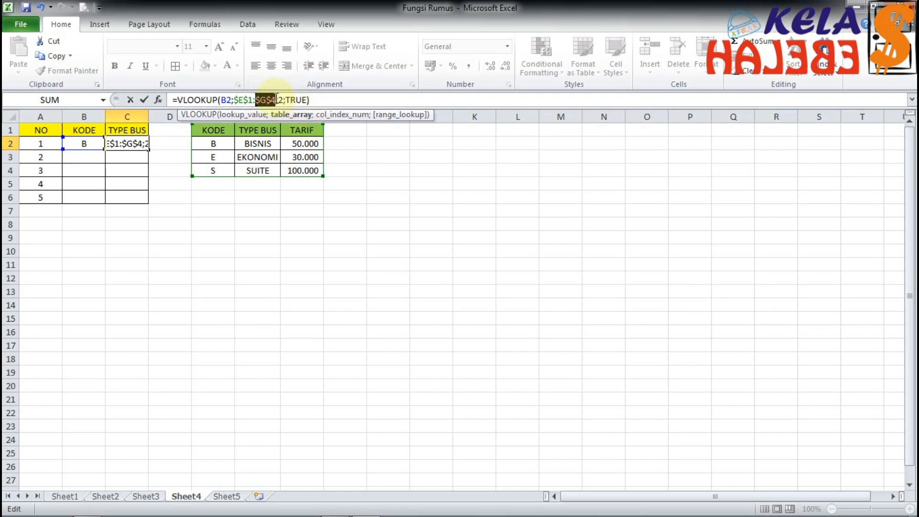
# - Examine the column and row parts of the absolute table array $E$1:$G$4 in C2's VLOOKUP
pyautogui.click(276, 100)
pyautogui.moveTo(276, 100); pyautogui.dragTo(234, 100)
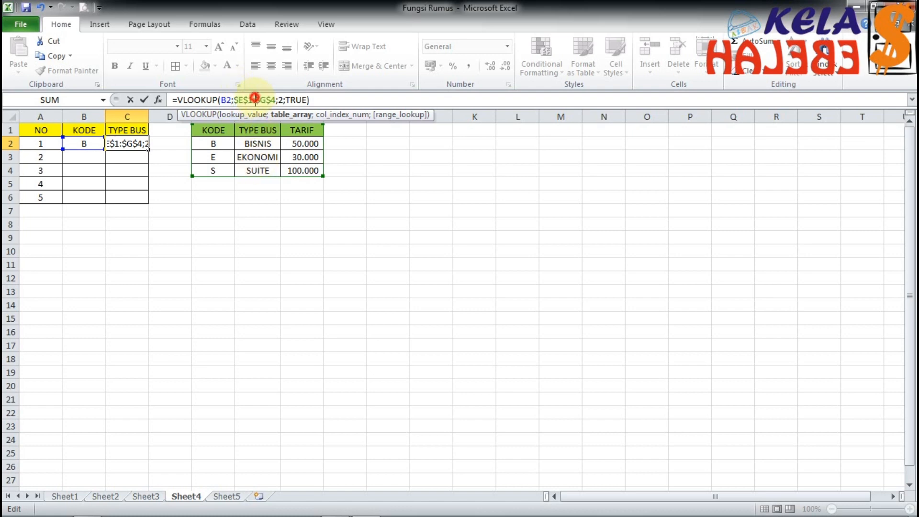
pyautogui.moveTo(244, 100); pyautogui.dragTo(239, 99)
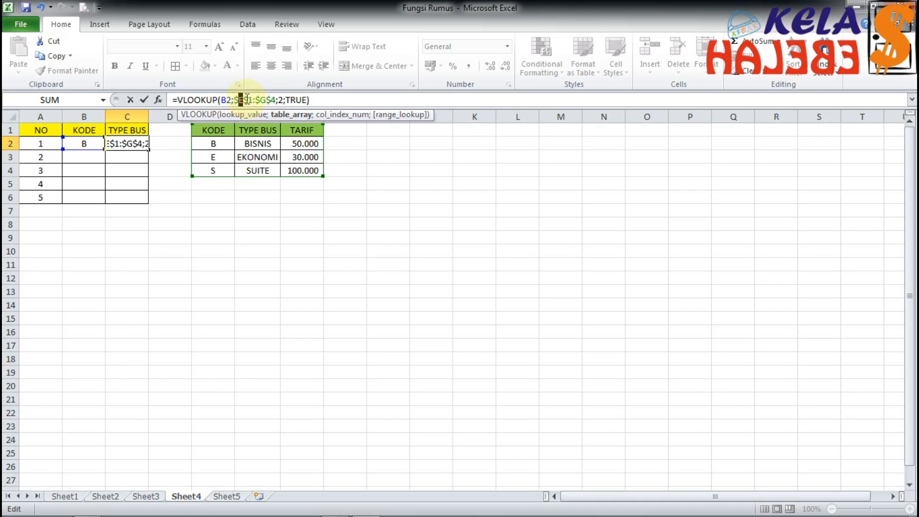
pyautogui.moveTo(246, 99); pyautogui.dragTo(252, 100)
pyautogui.click(250, 97)
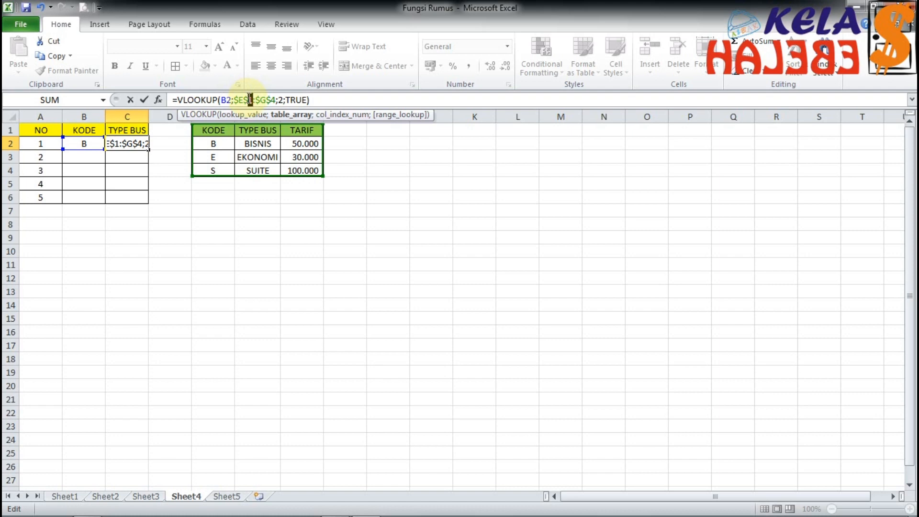
pyautogui.moveTo(234, 99); pyautogui.dragTo(277, 99)
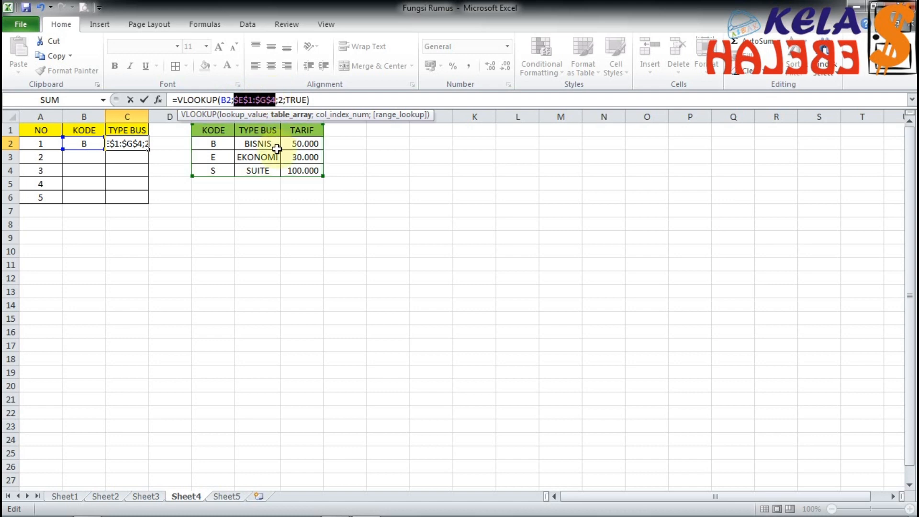
# - Change the column index number in C2's VLOOKUP to 3 to look up the TARIF column
pyautogui.click(279, 98)
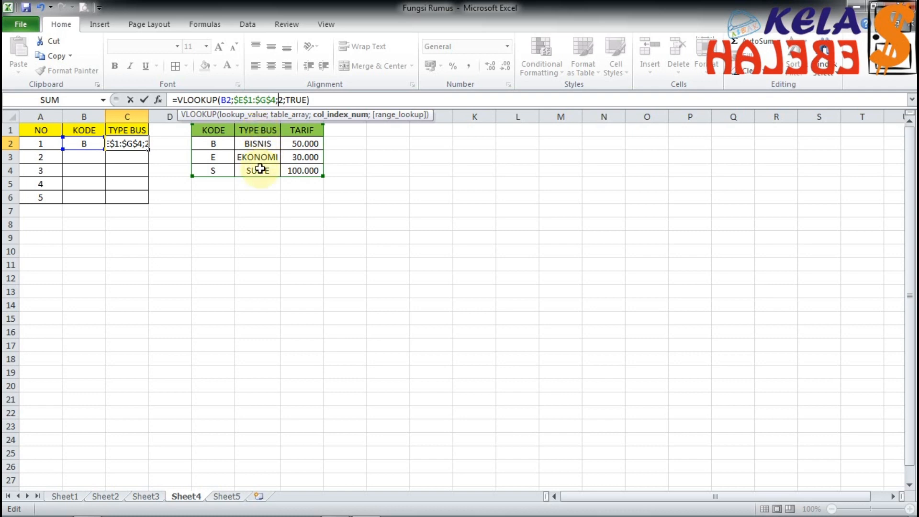
pyautogui.doubleClick(281, 99)
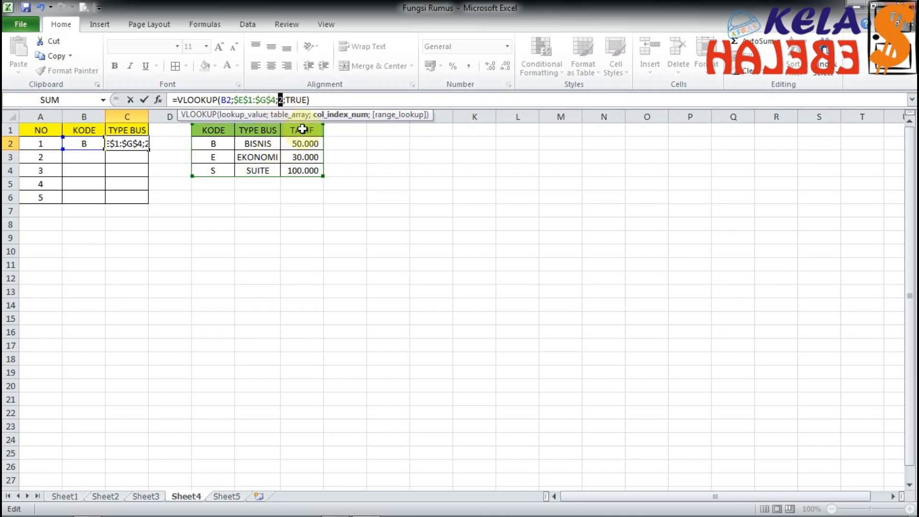
pyautogui.click(298, 171)
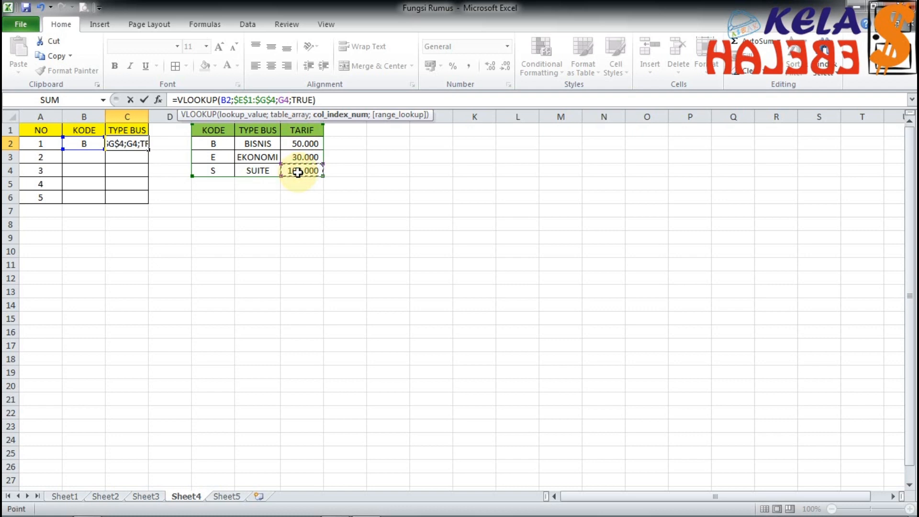
pyautogui.press('BackSpace')
pyautogui.press('BackSpace')
pyautogui.write('3')
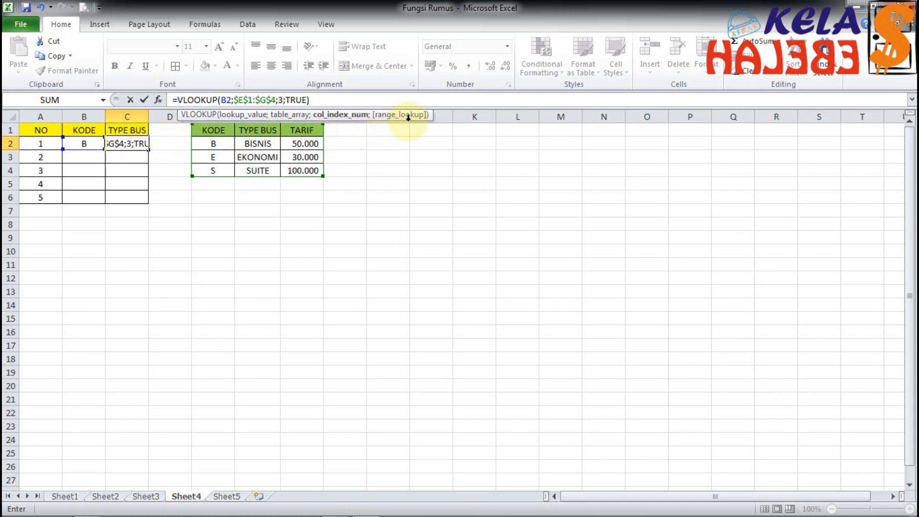
# - Remove the TRUE range lookup argument from C2's VLOOKUP and commit the formula
pyautogui.click(286, 99)
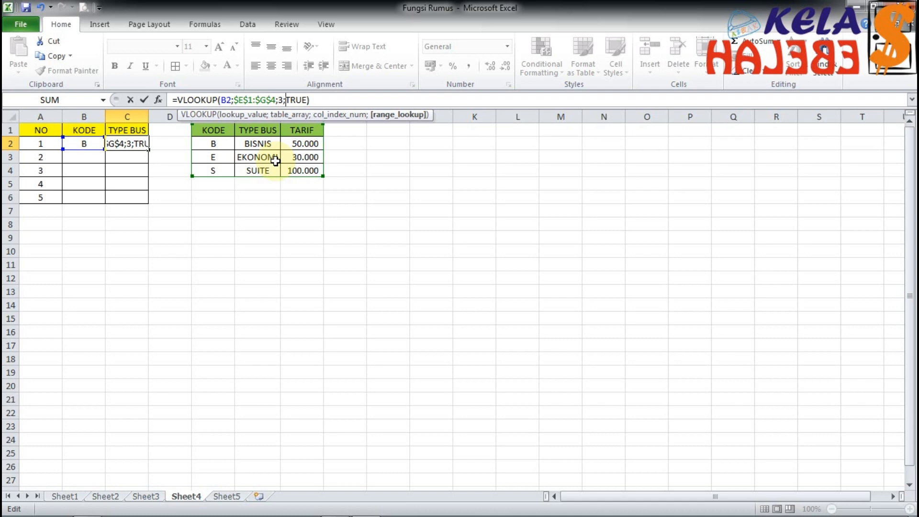
pyautogui.press('Left')
pyautogui.hotkey('shift', 'Right')
pyautogui.hotkey('shift', 'Right')
pyautogui.hotkey('shift', 'Right')
pyautogui.hotkey('shift', 'Right')
pyautogui.hotkey('shift', 'Right')
pyautogui.press('Delete')
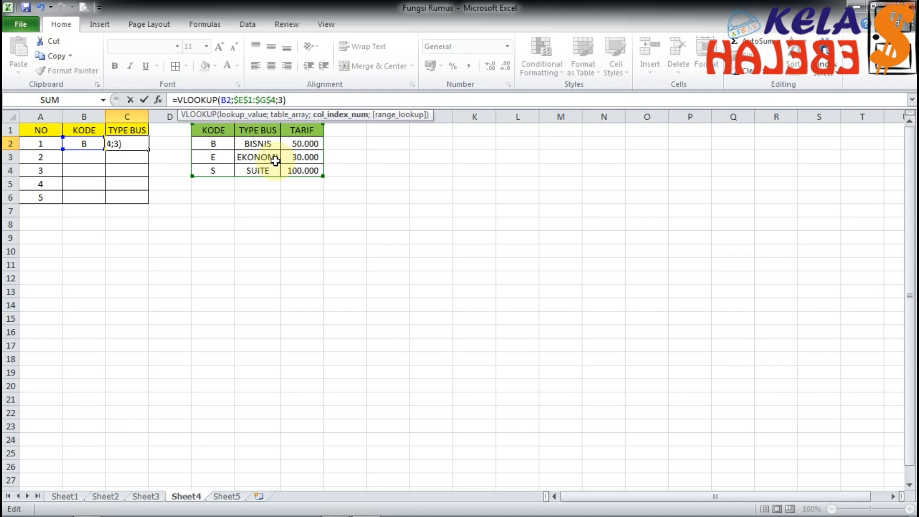
pyautogui.press('Return')
pyautogui.press('Up')
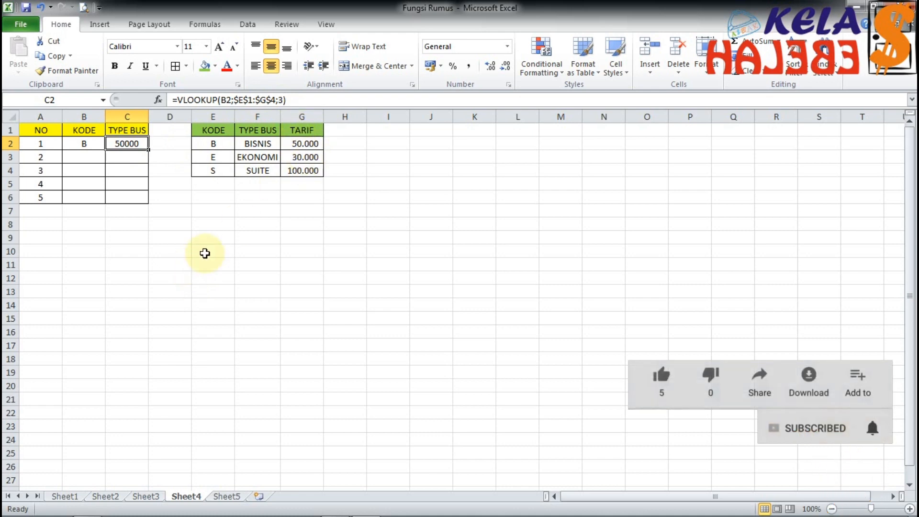
# - Set the column index number in C2's VLOOKUP to 2 to look up the TYPE BUS column
pyautogui.doubleClick(280, 98)
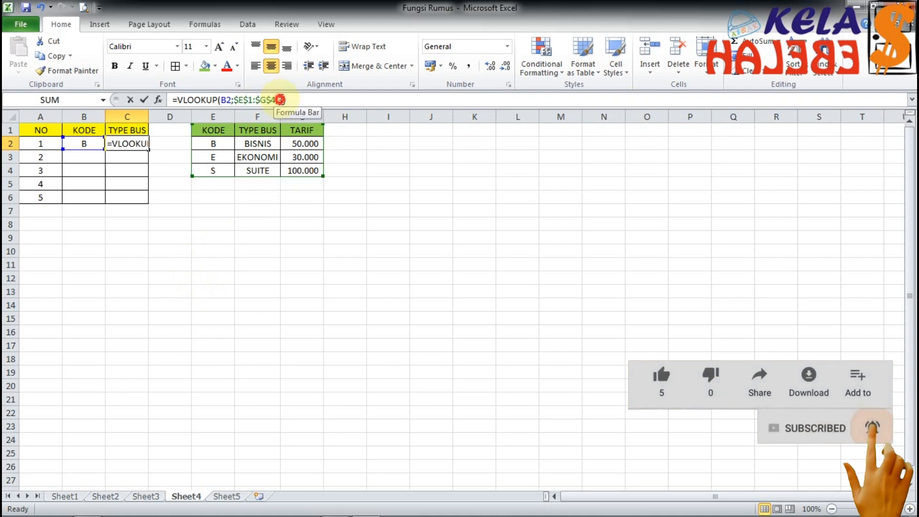
pyautogui.write('2')
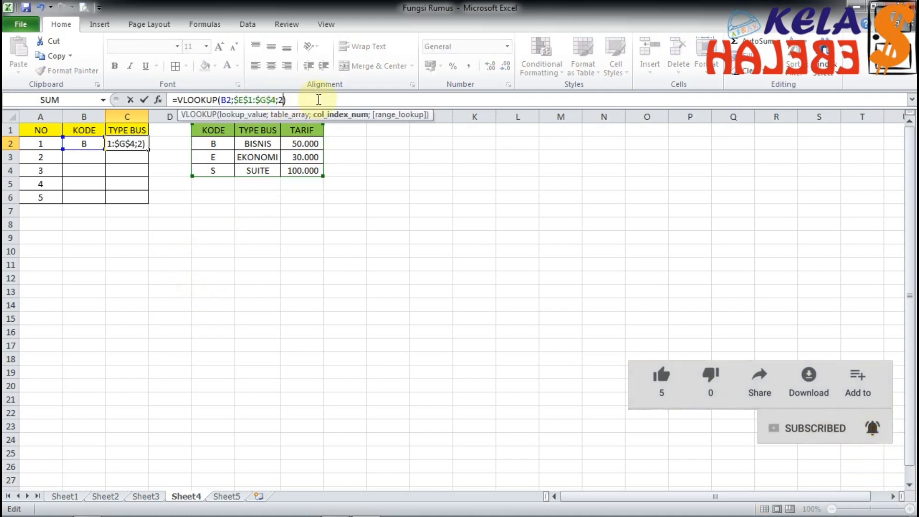
pyautogui.press('Return')
pyautogui.press('Up')
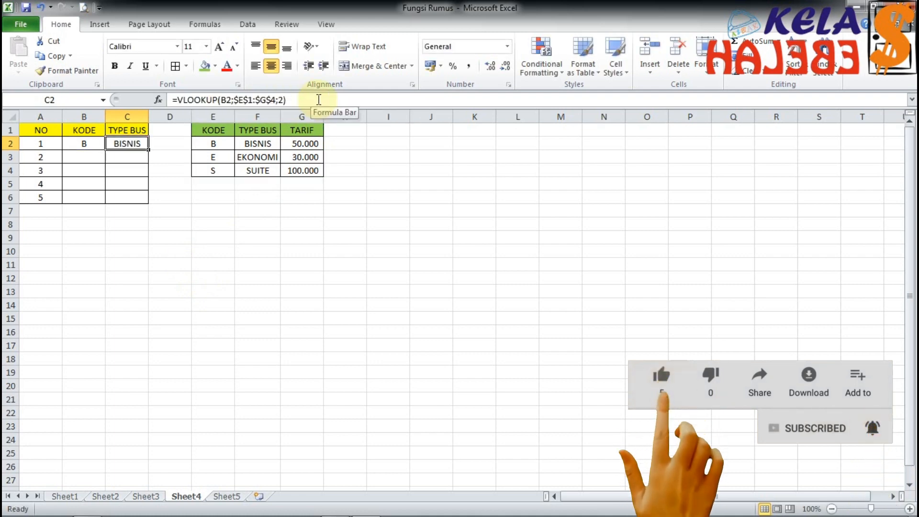
# - Enter the codes E, S, E and B in cells B3 to B6 of the KODE column
pyautogui.press('Left')
pyautogui.press('Down')
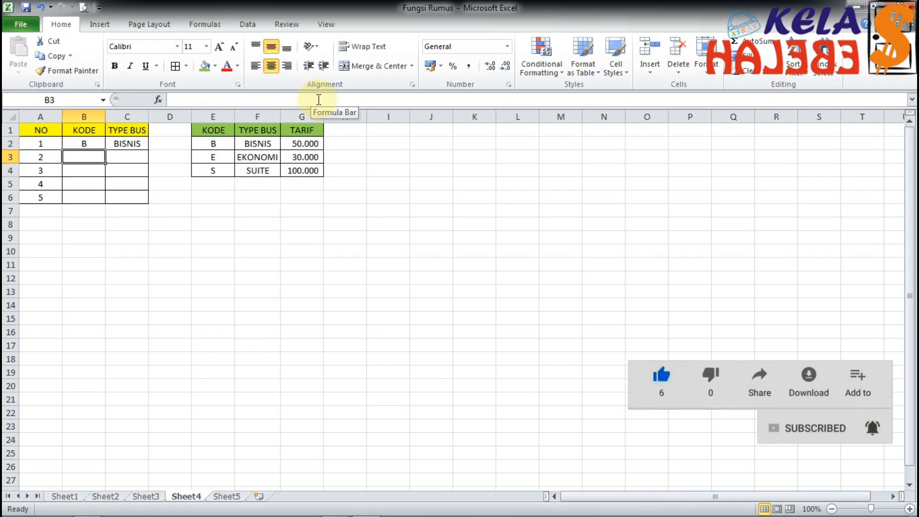
pyautogui.write('E')
pyautogui.press('Return')
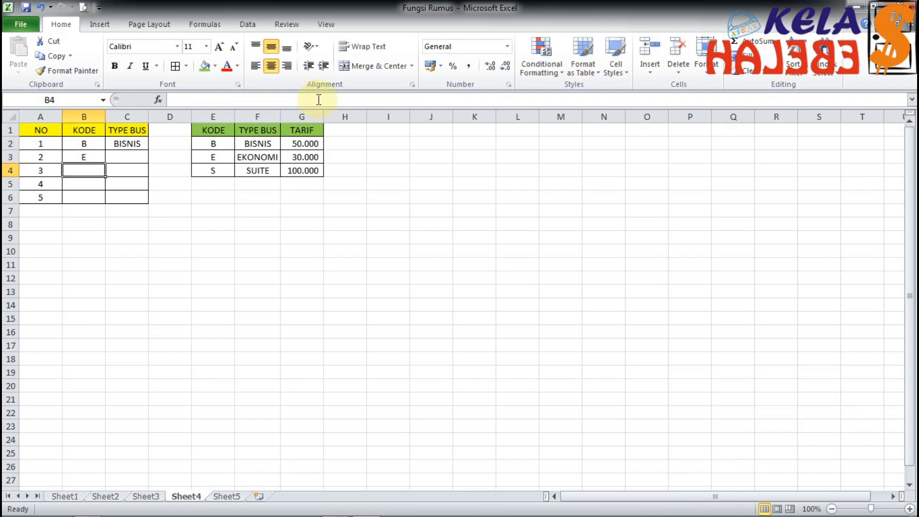
pyautogui.write('S')
pyautogui.press('Return')
pyautogui.write('E')
pyautogui.press('Return')
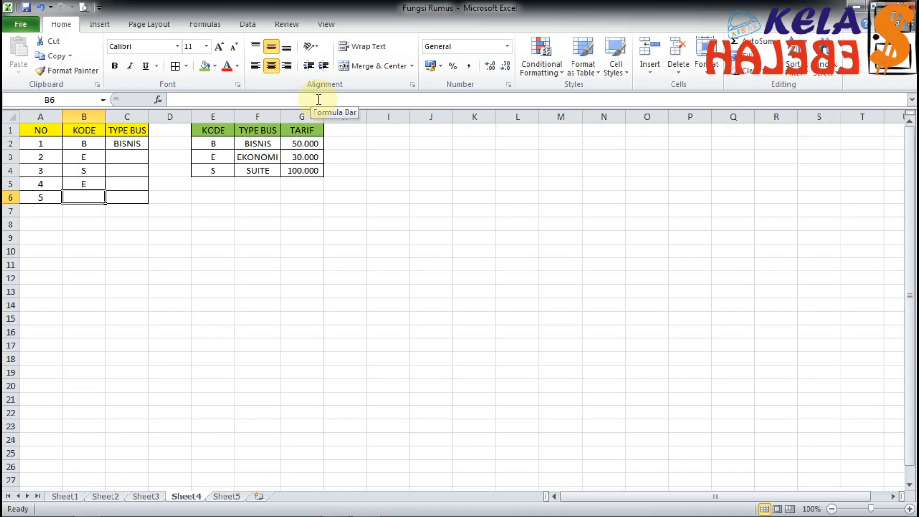
pyautogui.write('B')
# - Copy the VLOOKUP formula from C2 into C3:C6 and widen column C slightly
pyautogui.press('Up')
pyautogui.press('Up')
pyautogui.press('Up')
pyautogui.press('Up')
pyautogui.press('Right')
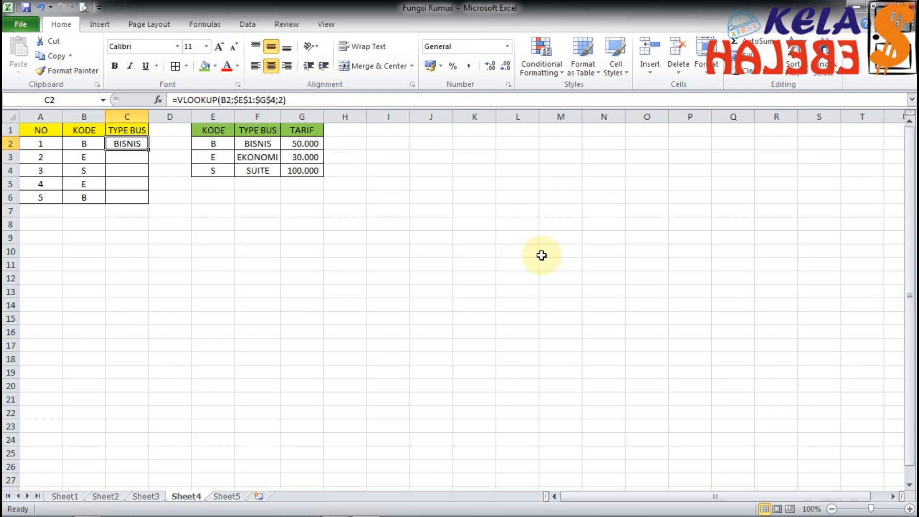
pyautogui.hotkey('ctrl', 'c')
pyautogui.press('Down')
pyautogui.hotkey('shift', 'Down')
pyautogui.hotkey('shift', 'Down')
pyautogui.hotkey('shift', 'Down')
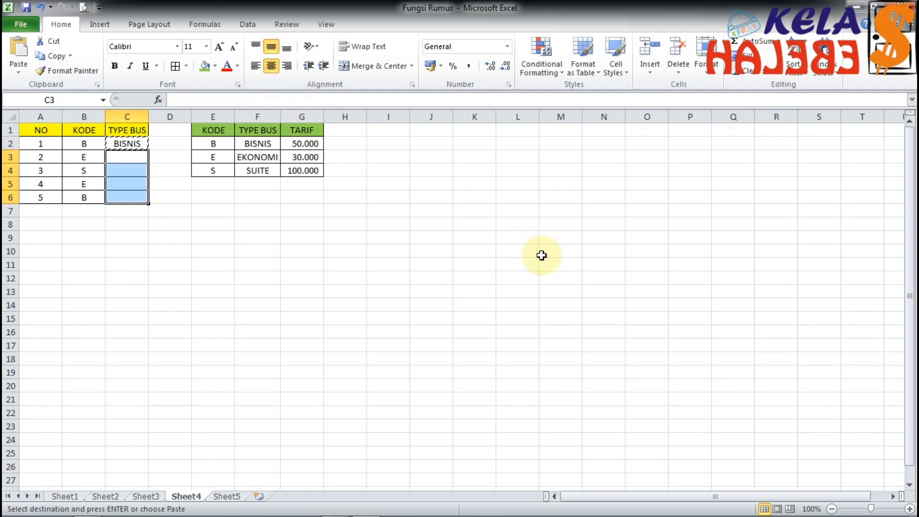
pyautogui.press('Return')
pyautogui.press('Up')
pyautogui.press('Up')
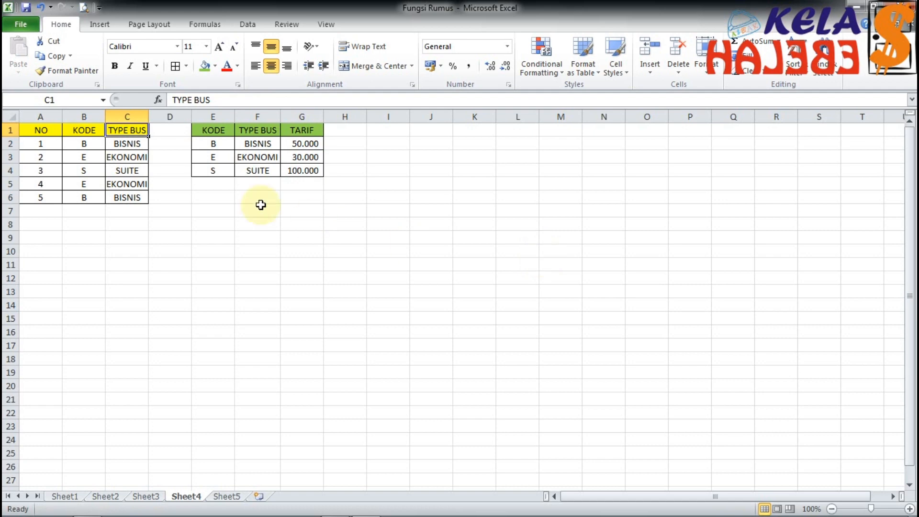
pyautogui.moveTo(148, 117); pyautogui.dragTo(151, 116)
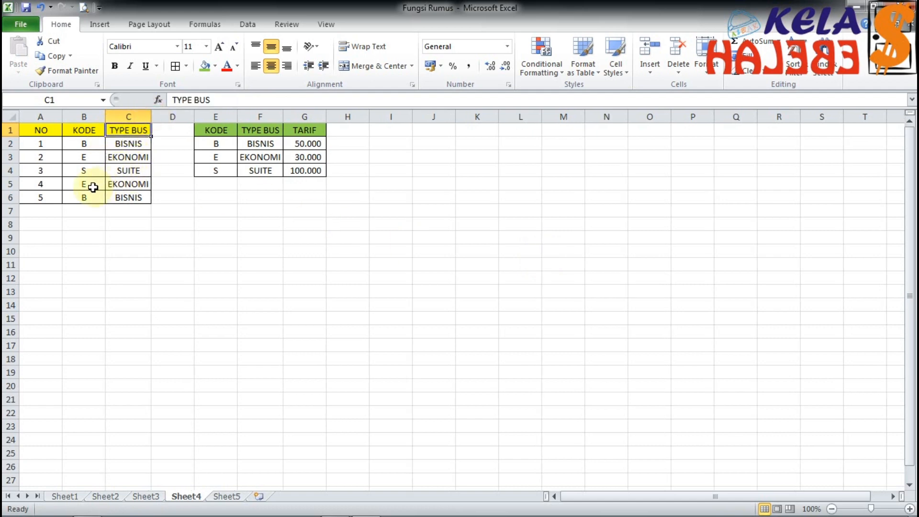
# - Examine the VLOOKUP formulas in C2 to C6, comparing their lookup values and absolute table arrays
pyautogui.click(126, 142)
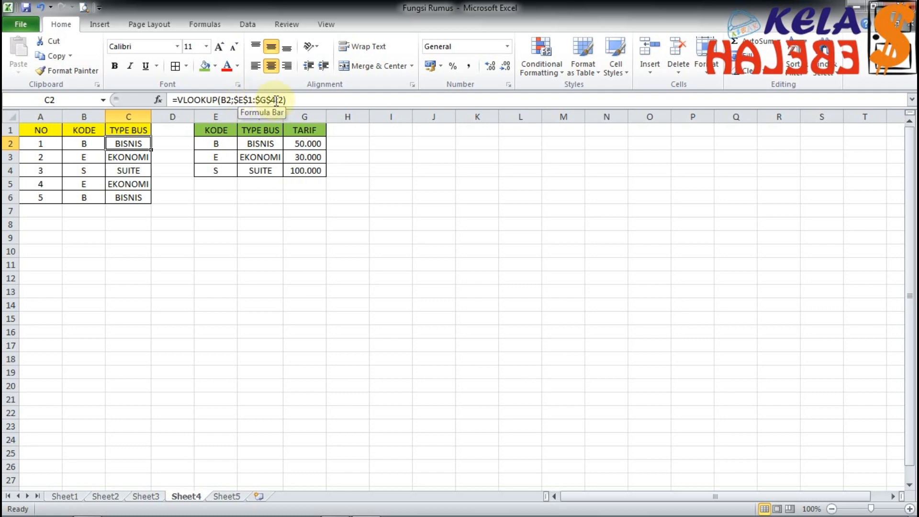
pyautogui.click(138, 157)
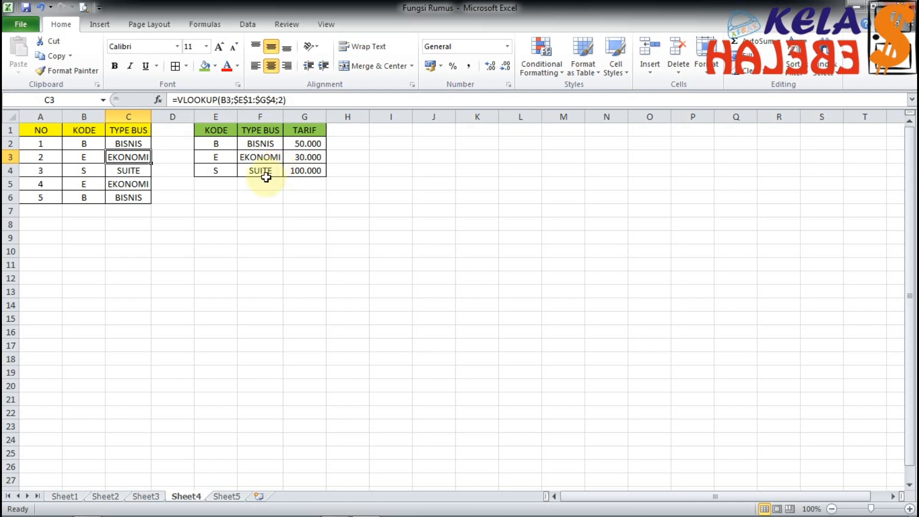
pyautogui.click(121, 171)
pyautogui.click(122, 184)
pyautogui.click(122, 197)
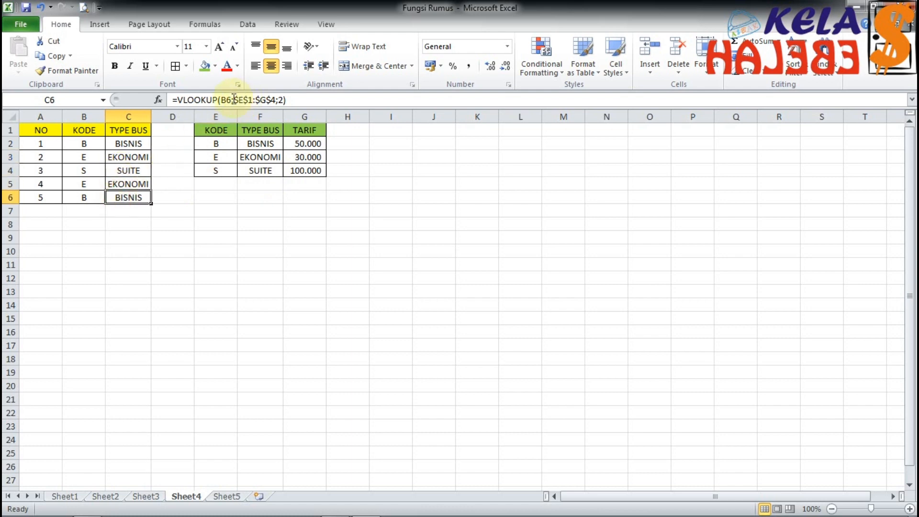
pyautogui.press('Up')
pyautogui.press('Up')
pyautogui.press('Up')
pyautogui.press('Up')
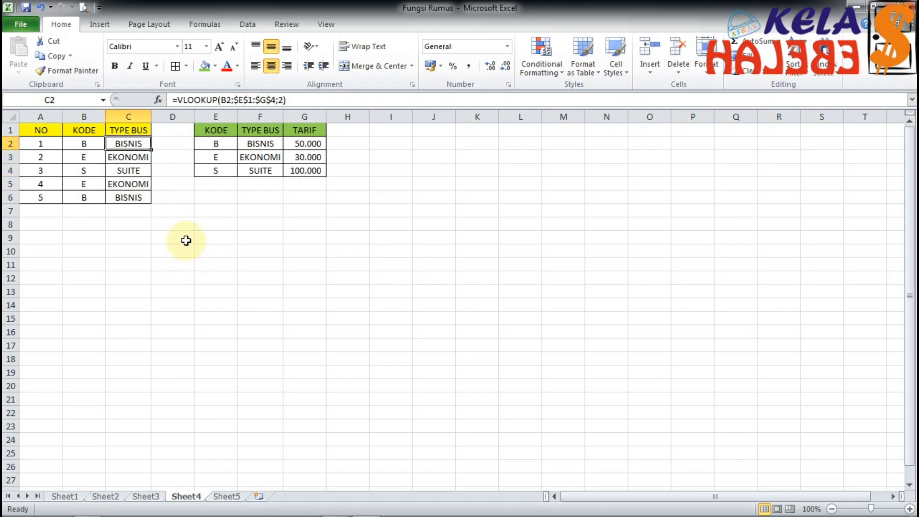
pyautogui.press('Down')
pyautogui.press('Down')
pyautogui.press('Down')
pyautogui.press('Up')
pyautogui.press('Down')
pyautogui.press('Down')
pyautogui.press('Up')
pyautogui.press('Up')
pyautogui.press('Up')
pyautogui.press('Up')
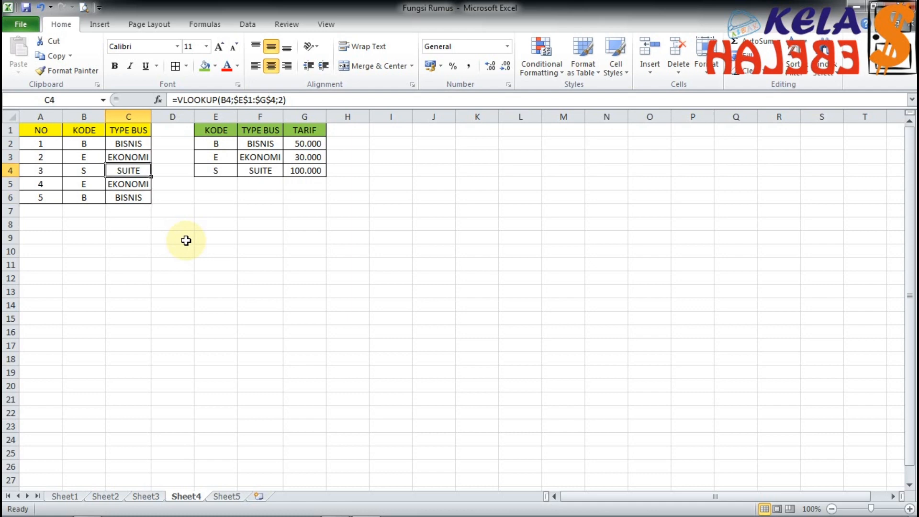
pyautogui.press('Up')
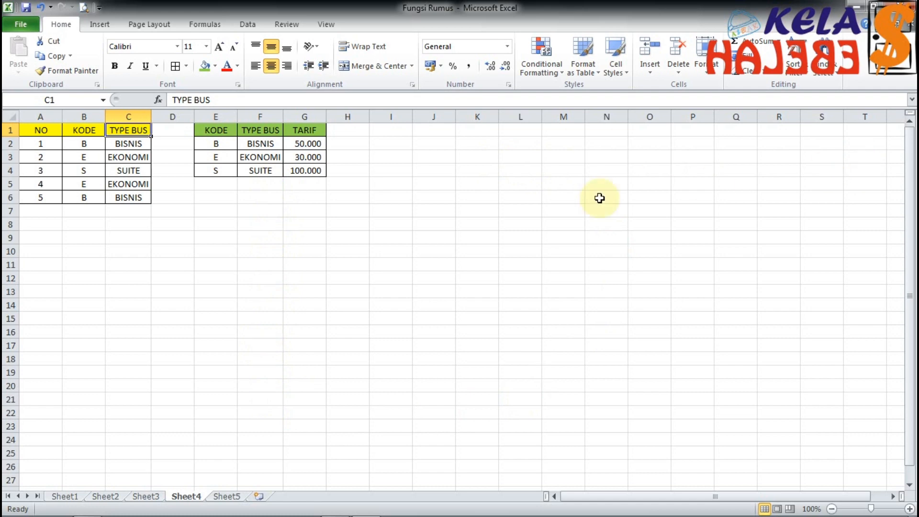
# - Copy the NO, KODE and TYPE BUS table from A1:C6 to L1
pyautogui.moveTo(42, 130); pyautogui.dragTo(129, 197)
pyautogui.hotkey('ctrl', 'c')
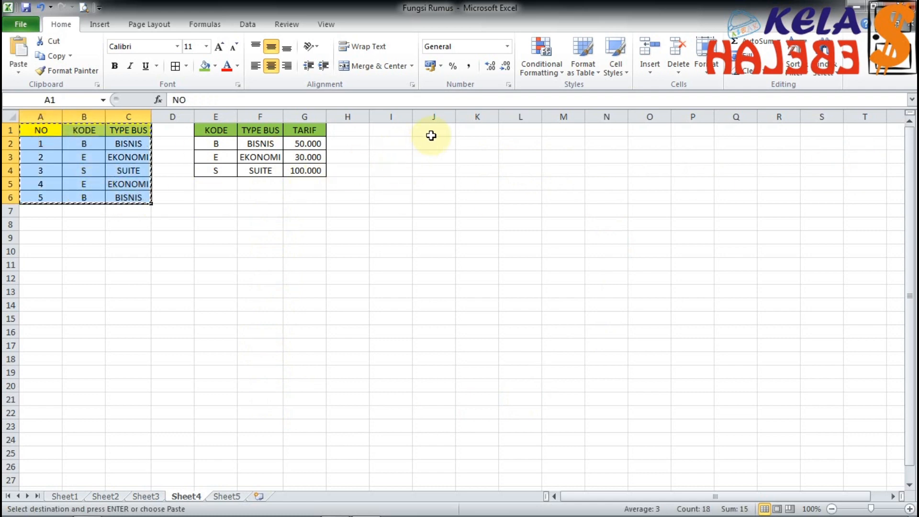
pyautogui.click(517, 131)
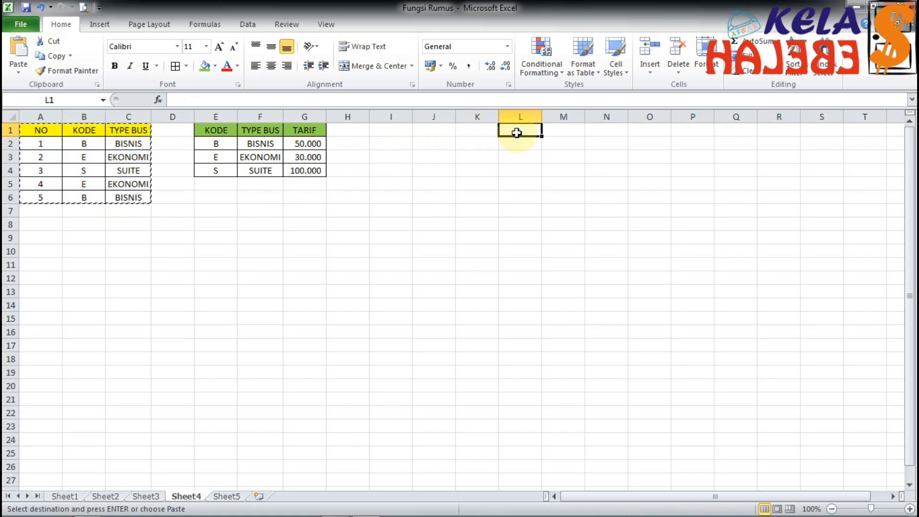
pyautogui.press('Return')
# - Clear the TYPE BUS results in N2:N6 of the copied table and autofit column N's width
pyautogui.press('Down')
pyautogui.press('Right')
pyautogui.hotkey('shift', 'Right')
pyautogui.hotkey('shift', 'Right')
pyautogui.press('Right')
pyautogui.hotkey('shift', 'Down')
pyautogui.hotkey('shift', 'Down')
pyautogui.hotkey('shift', 'Down')
pyautogui.hotkey('shift', 'Down')
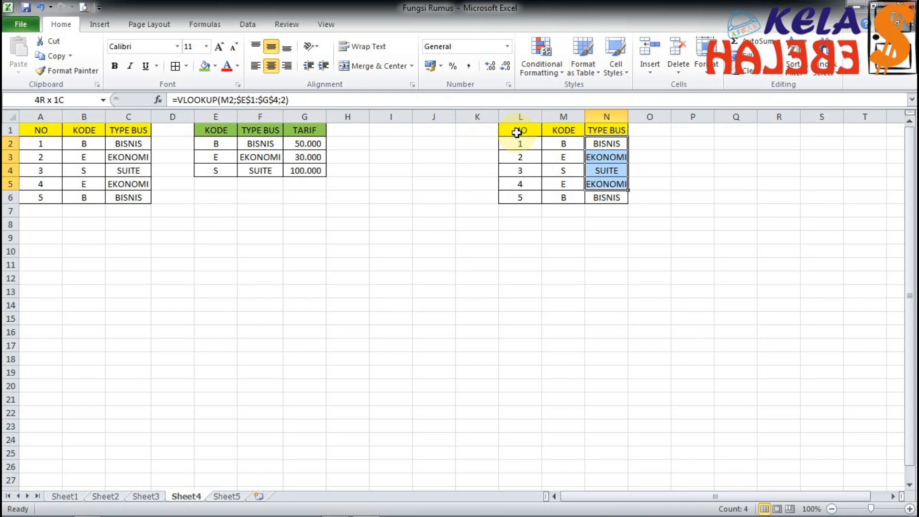
pyautogui.press('Delete')
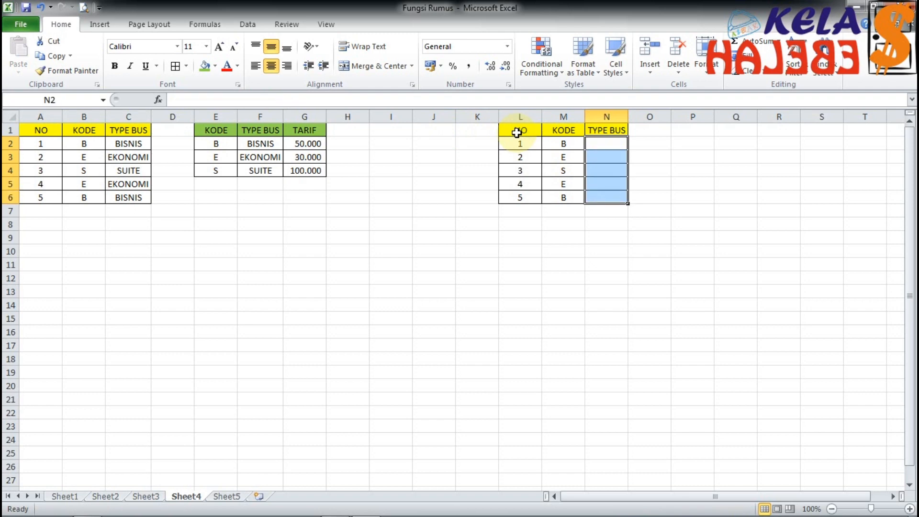
pyautogui.doubleClick(629, 117)
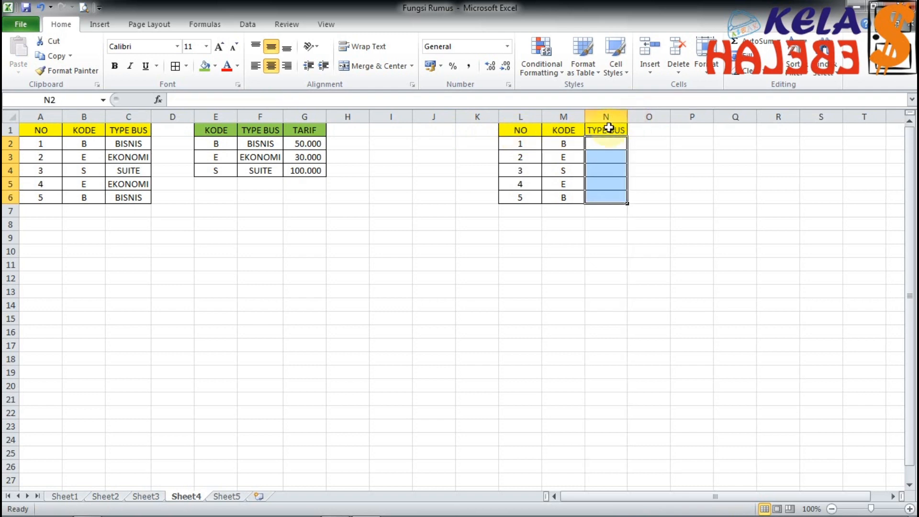
# - Copy the KODE, TYPE BUS and TARIF table from E1:G4 and paste it transposed at P1
pyautogui.moveTo(225, 126); pyautogui.dragTo(303, 169)
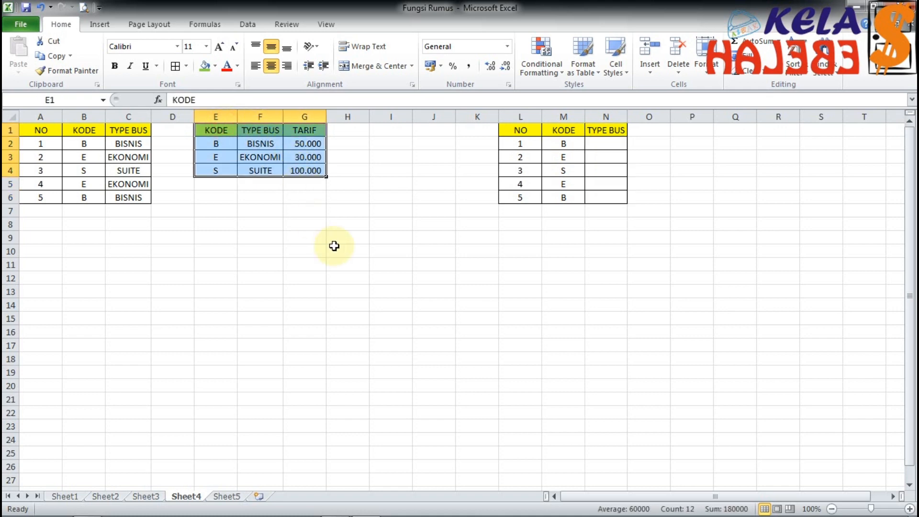
pyautogui.hotkey('ctrl', 'c')
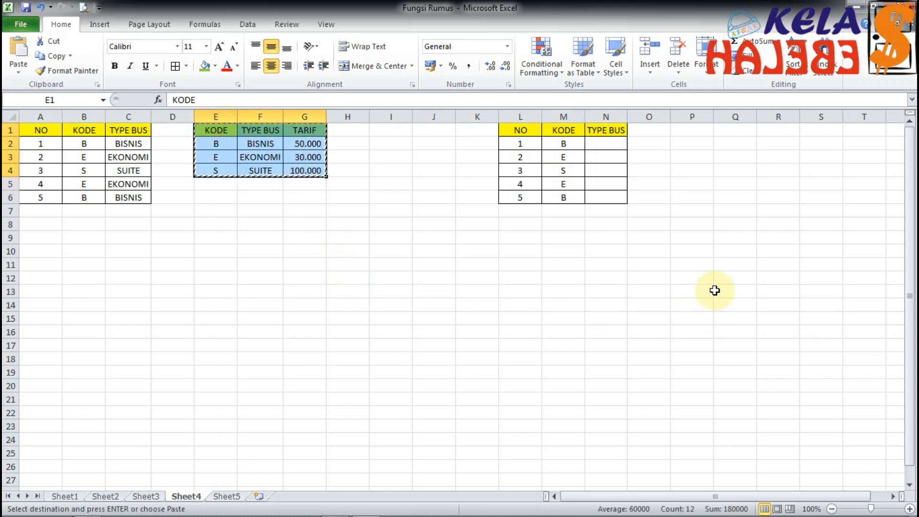
pyautogui.click(697, 130)
pyautogui.rightClick(698, 129)
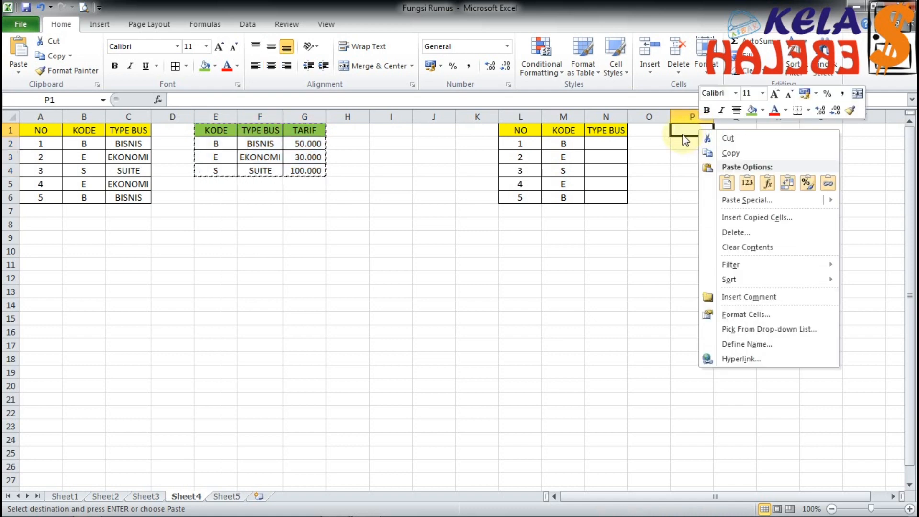
pyautogui.click(788, 189)
pyautogui.click(691, 173)
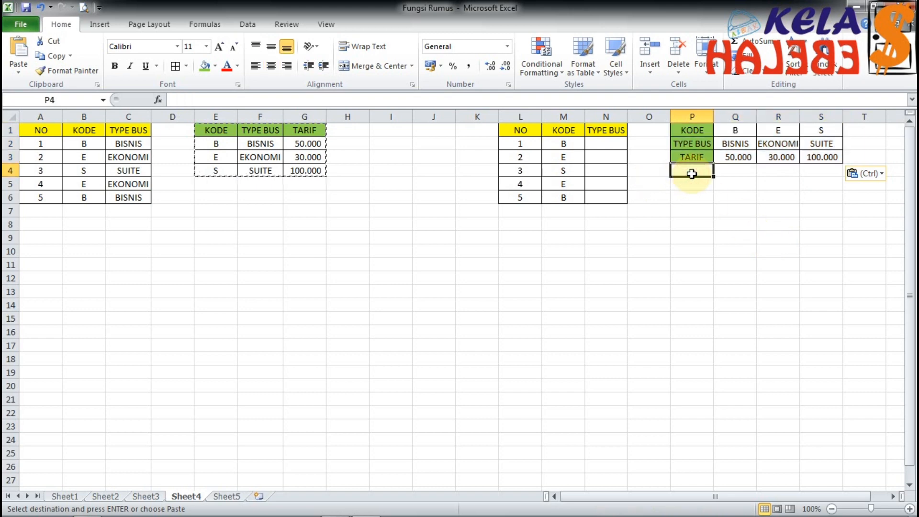
pyautogui.press('Escape')
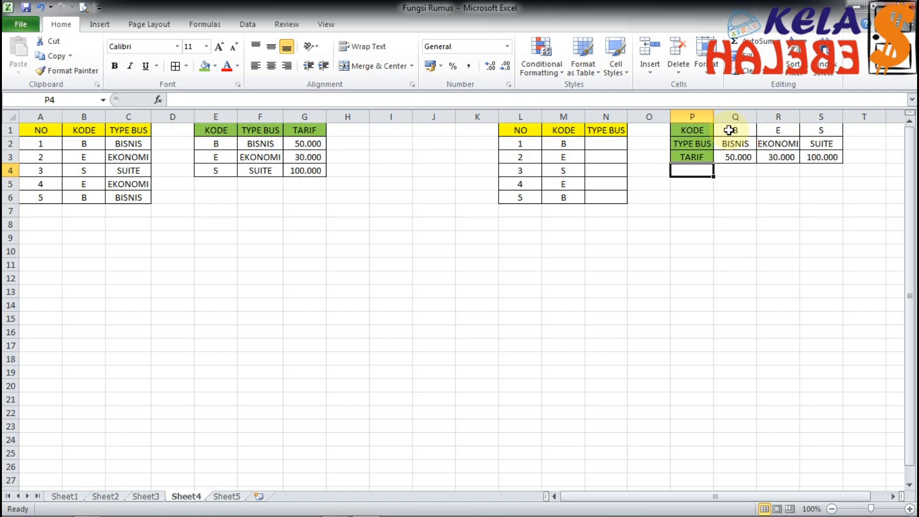
# - Examine the horizontal KODE row of the transposed table in P1:S1
pyautogui.moveTo(728, 129); pyautogui.dragTo(819, 130)
pyautogui.moveTo(699, 130); pyautogui.dragTo(835, 128)
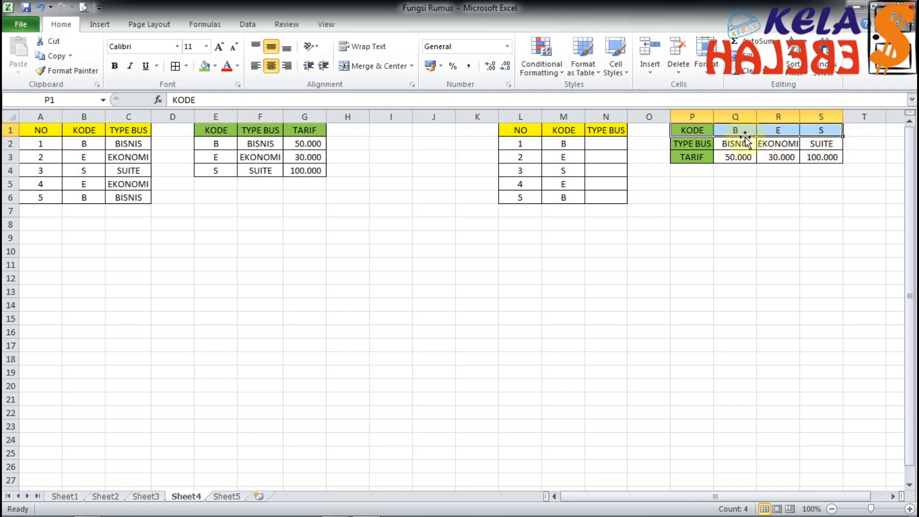
pyautogui.click(744, 157)
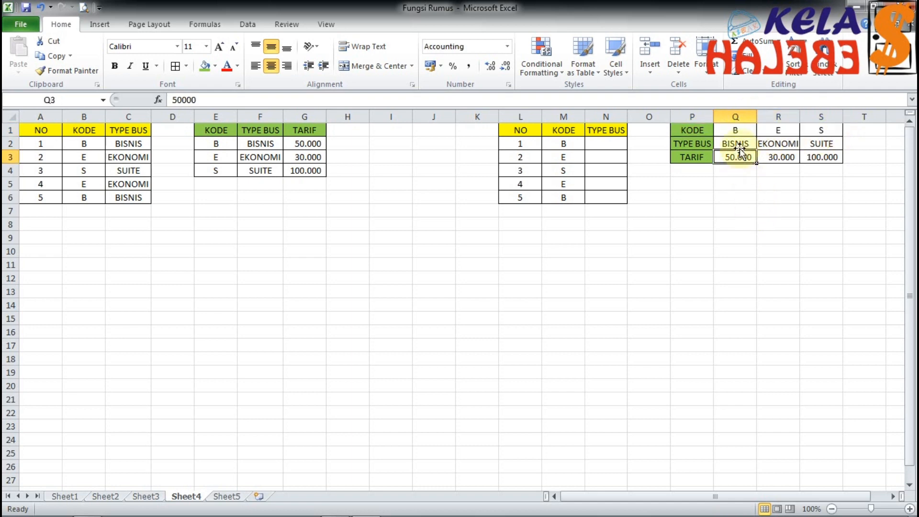
pyautogui.moveTo(739, 131); pyautogui.dragTo(826, 128)
pyautogui.click(735, 131)
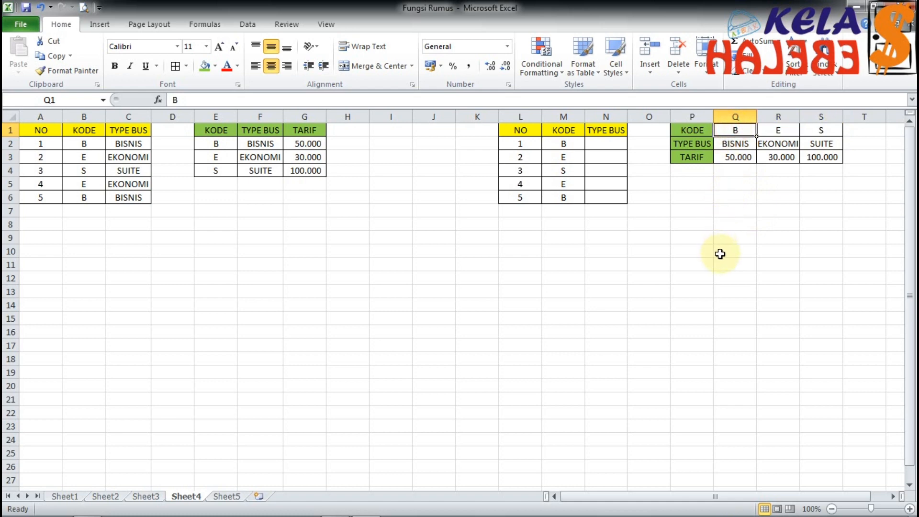
# - Begin an HLOOKUP formula in N2 with lookup value M2 and the absolute table array $P$1:$S$3
pyautogui.click(621, 144)
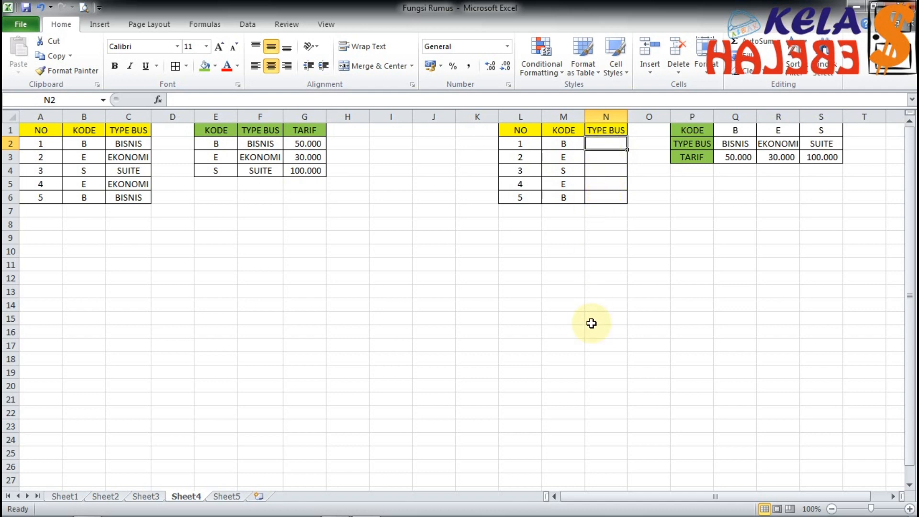
pyautogui.write('=')
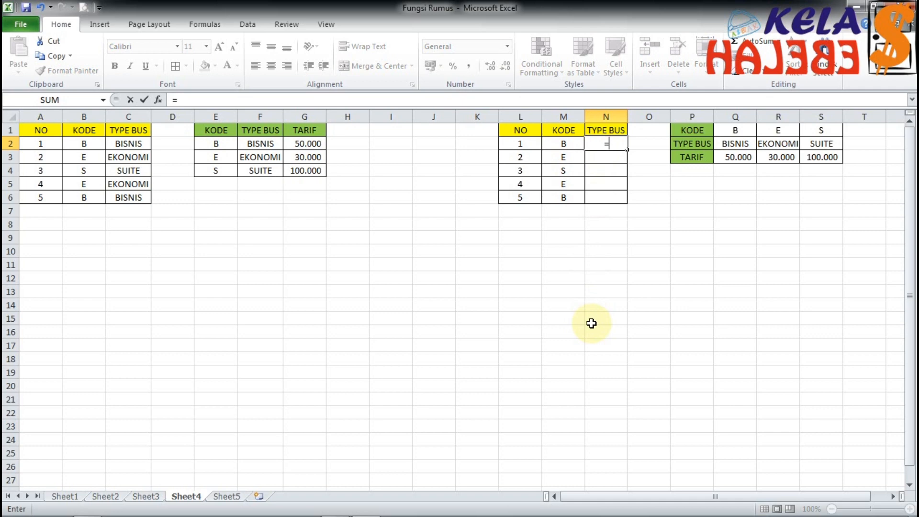
pyautogui.write('HLOOKUP(')
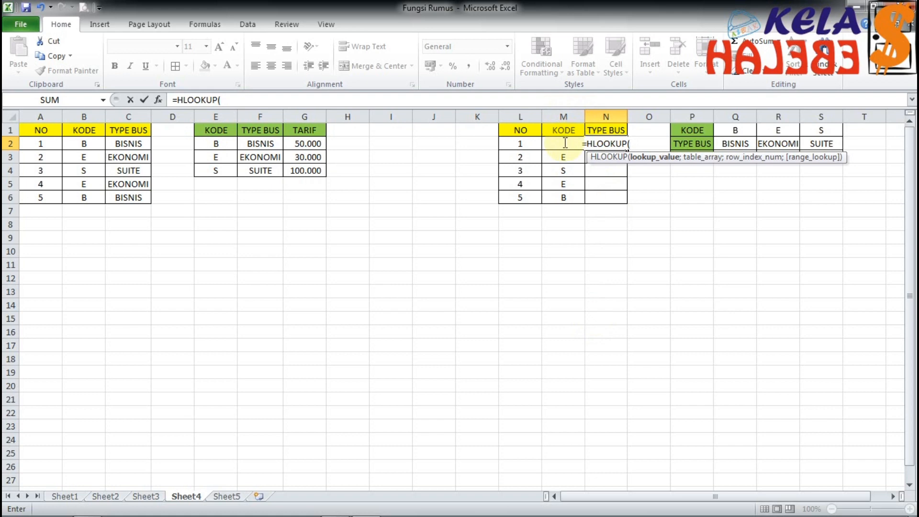
pyautogui.write('M2;')
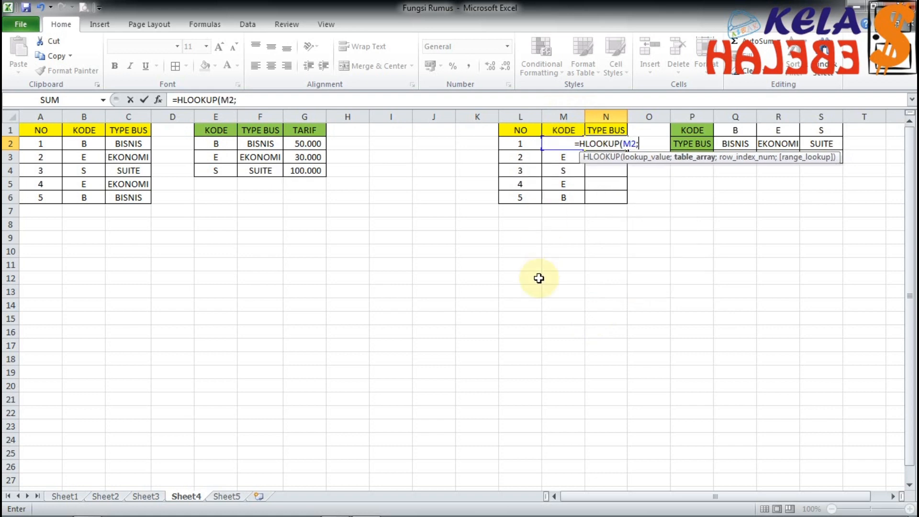
pyautogui.moveTo(691, 130); pyautogui.dragTo(809, 159)
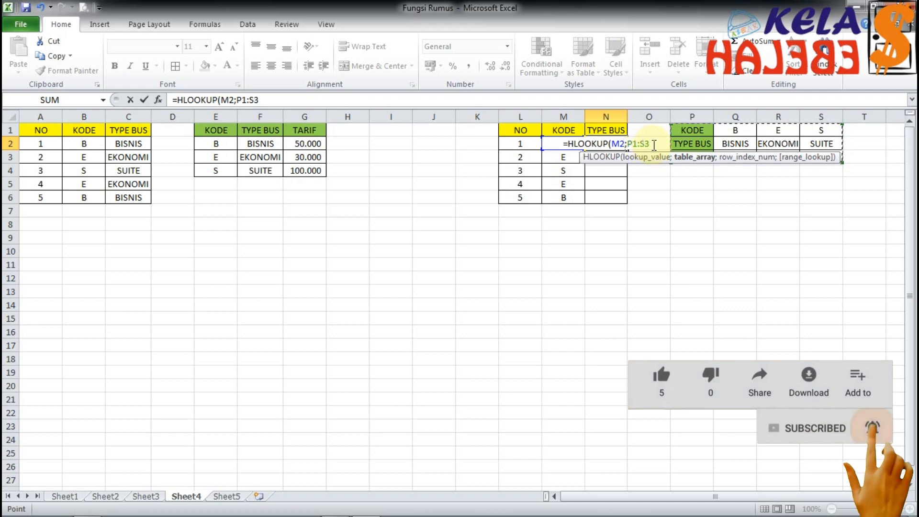
pyautogui.press('F4')
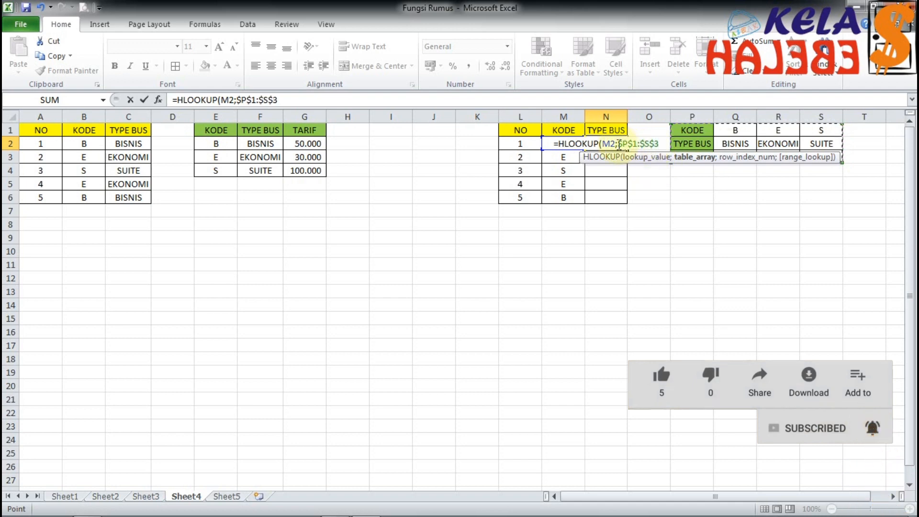
# - Cycle the table array in the N2 formula through its mixed and relative reference forms and back to fully absolute
pyautogui.moveTo(658, 144); pyautogui.dragTo(617, 142)
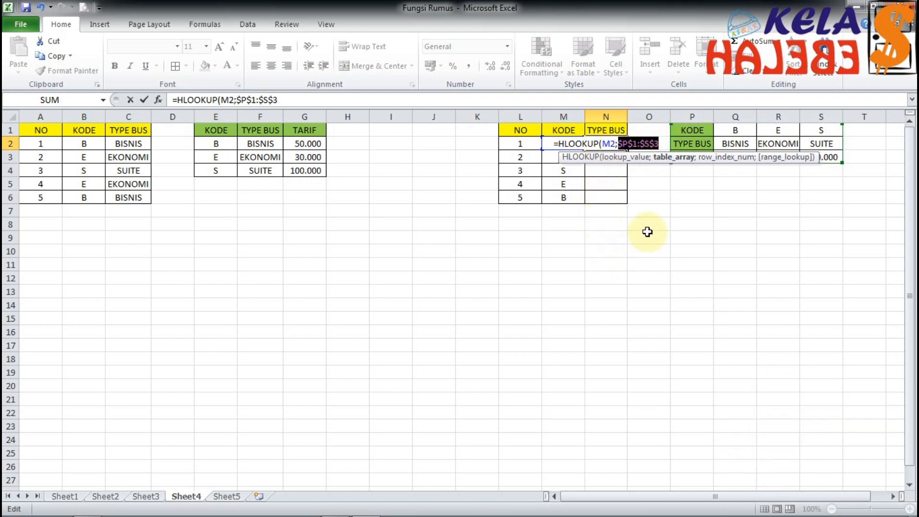
pyautogui.press('F4')
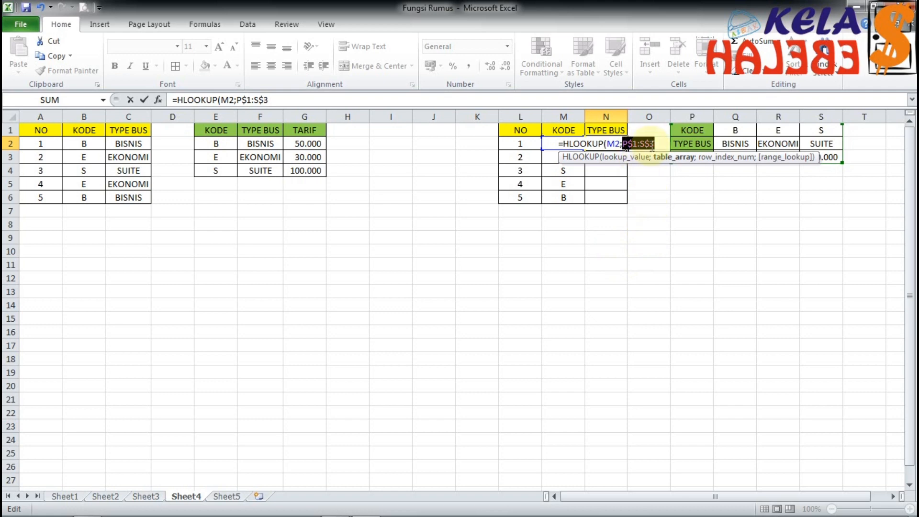
pyautogui.press('F4')
pyautogui.press('F4')
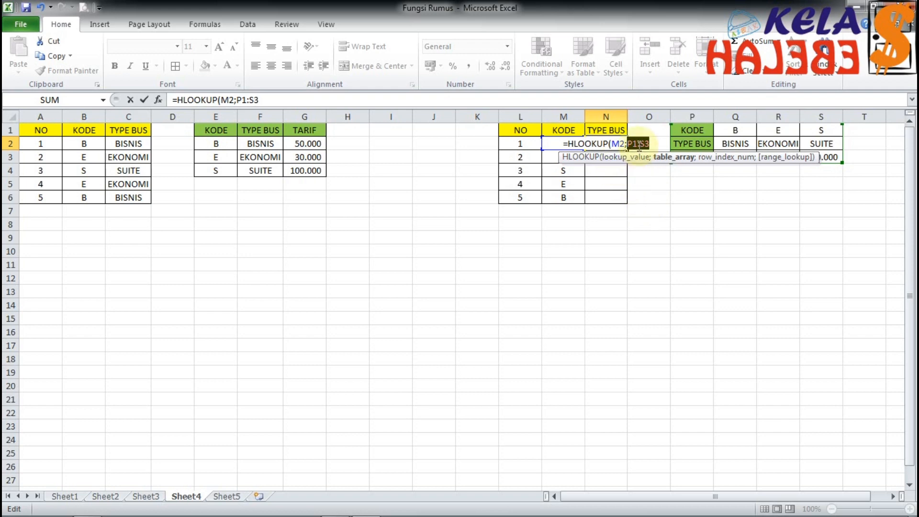
pyautogui.press('F4')
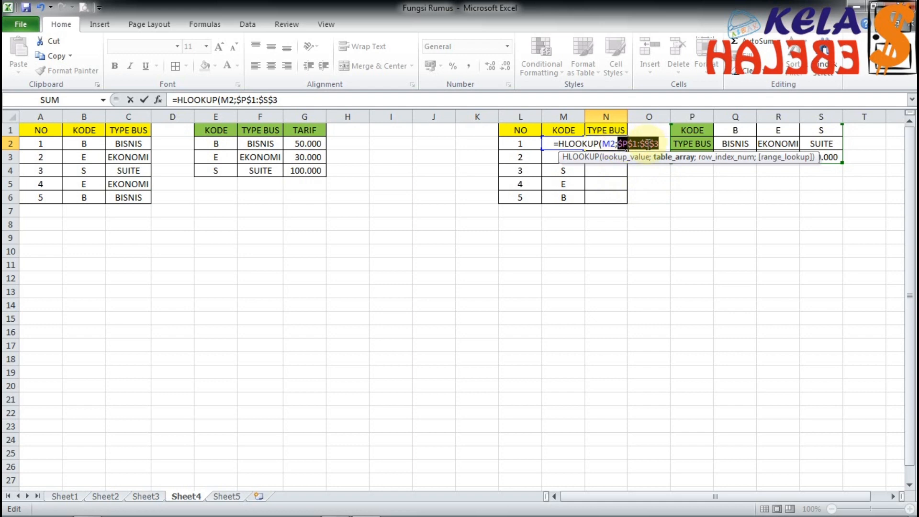
# - Complete the HLOOKUP formula in N2 with row index number 2
pyautogui.click(660, 144)
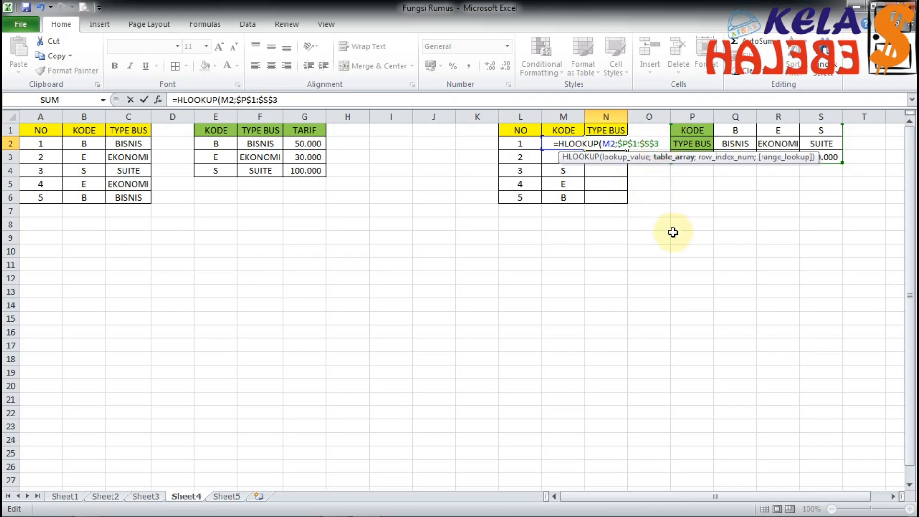
pyautogui.write(';')
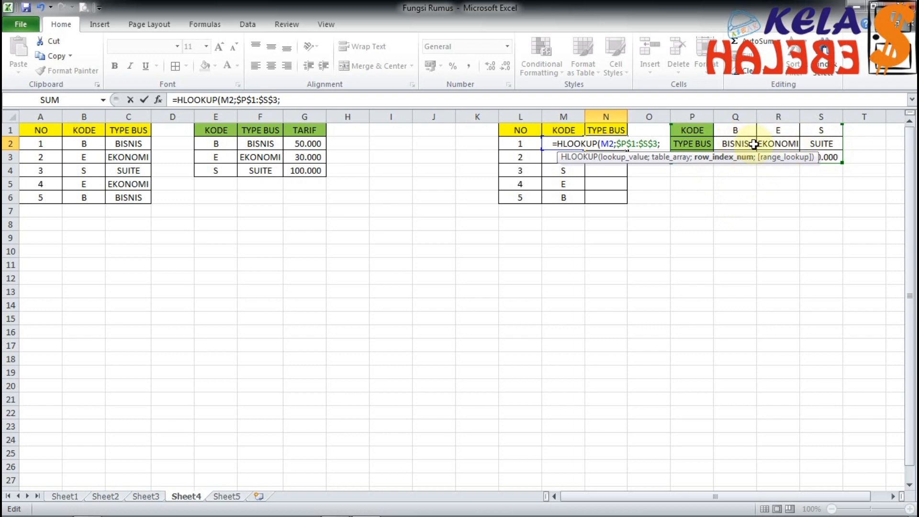
pyautogui.write('2')
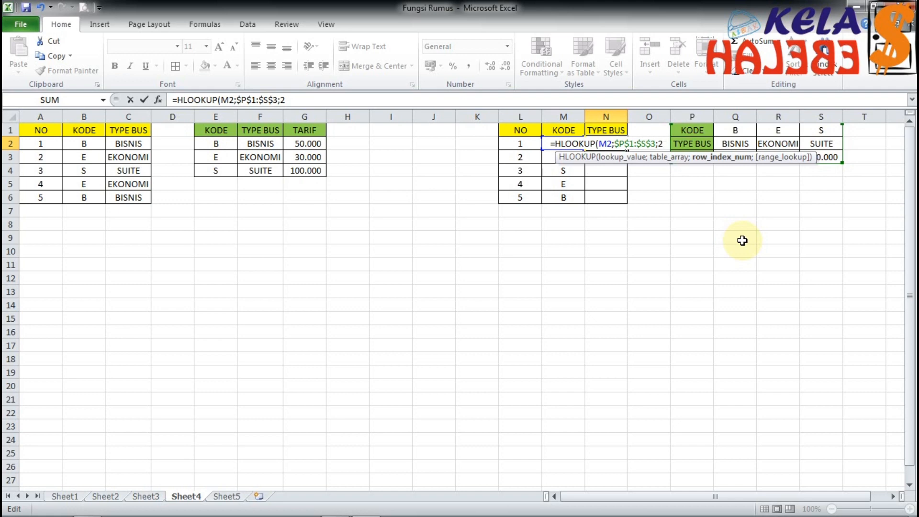
pyautogui.press('Return')
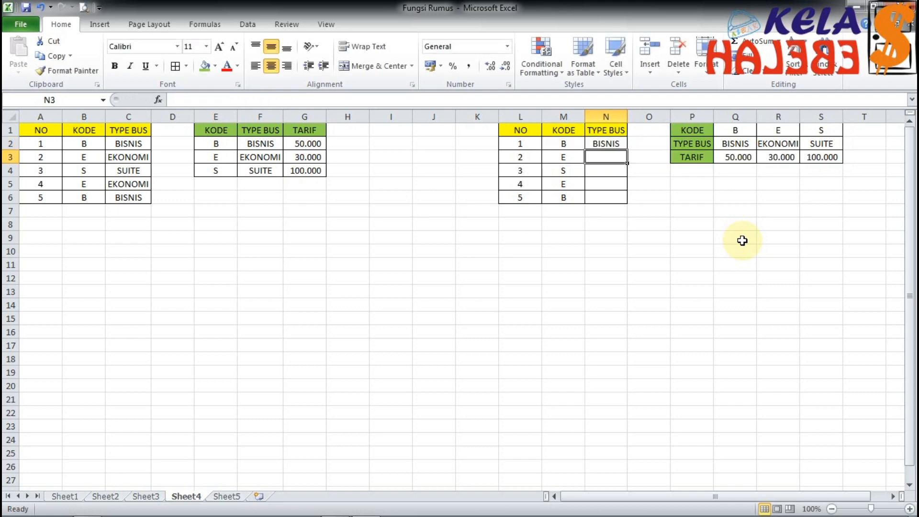
# - Copy the HLOOKUP formula from N2 into N3:N6 and autofit column N's width
pyautogui.press('Up')
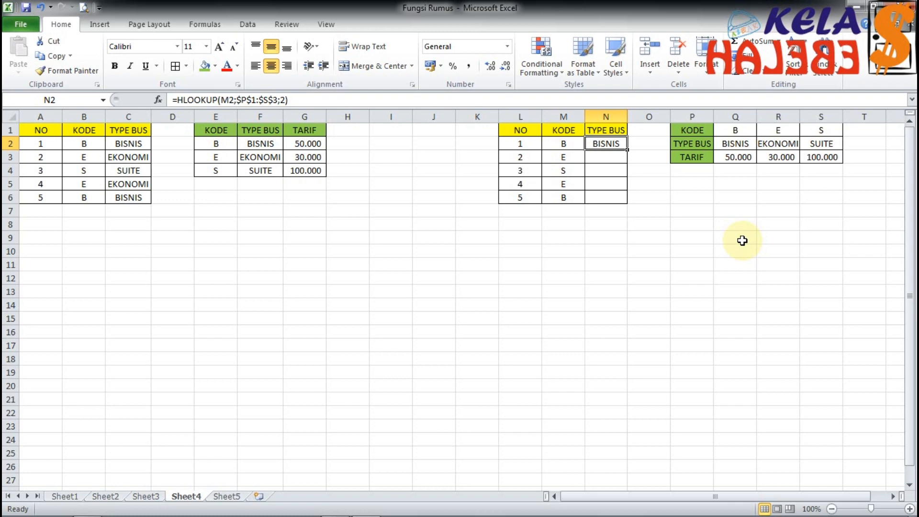
pyautogui.hotkey('ctrl', 'c')
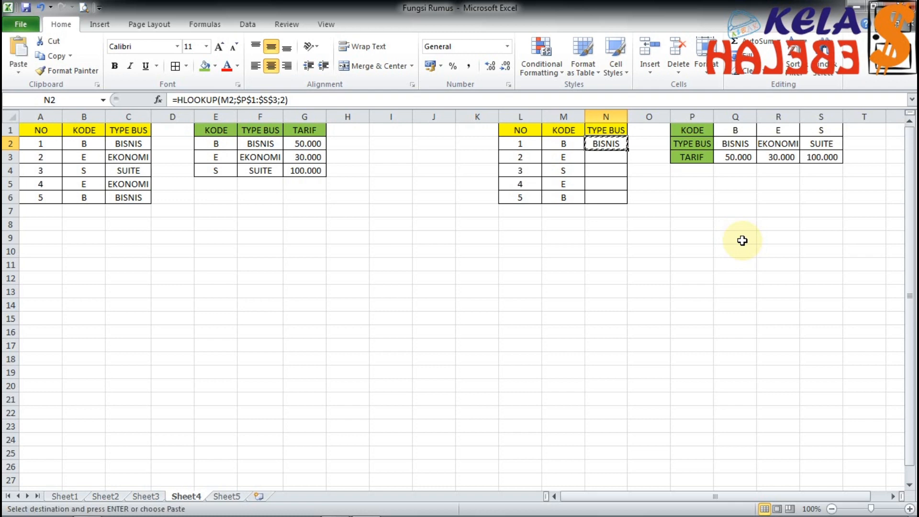
pyautogui.press('Down')
pyautogui.hotkey('shift', 'Down')
pyautogui.hotkey('shift', 'Down')
pyautogui.hotkey('shift', 'Down')
pyautogui.press('Return')
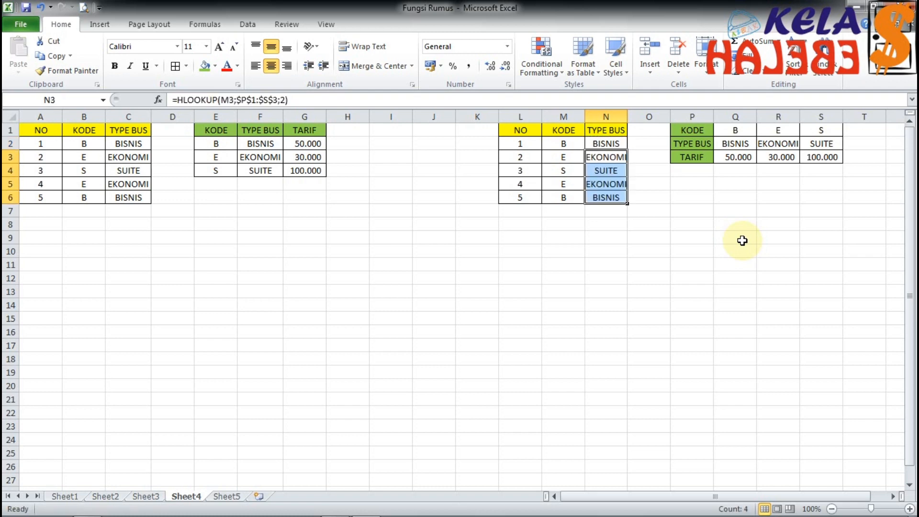
pyautogui.press('Up')
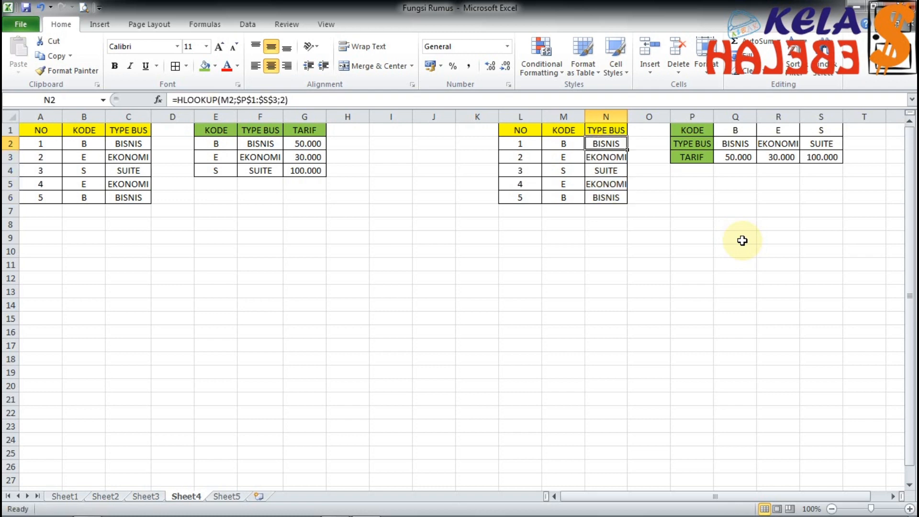
pyautogui.doubleClick(628, 117)
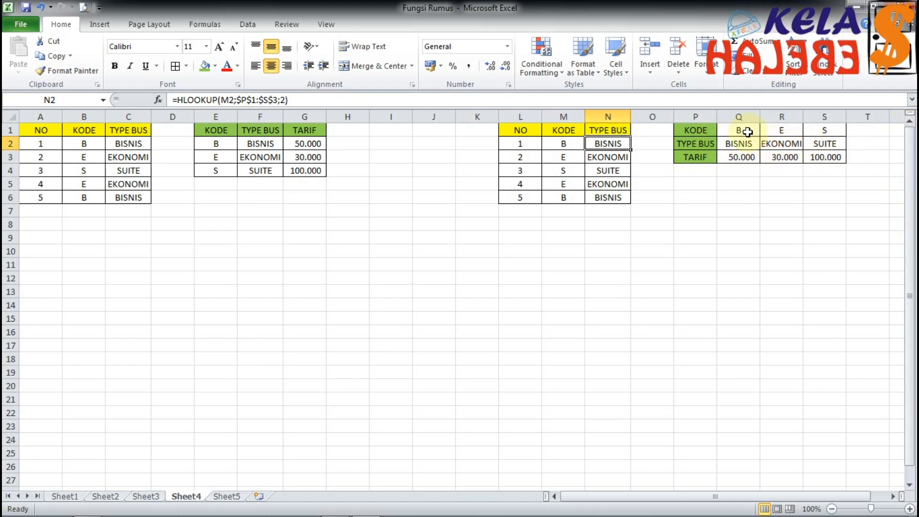
# - Compare the horizontal layout of the transposed table in Q1:S3 with the vertical layout of the TYPE BUS column in F
pyautogui.moveTo(747, 131); pyautogui.dragTo(738, 157)
pyautogui.moveTo(781, 130); pyautogui.dragTo(780, 156)
pyautogui.moveTo(822, 130); pyautogui.dragTo(830, 154)
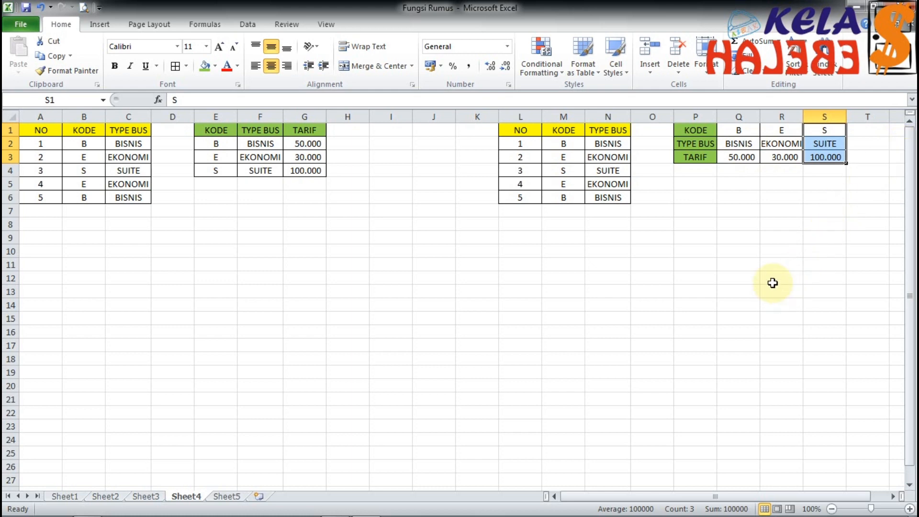
pyautogui.moveTo(266, 146); pyautogui.dragTo(270, 425)
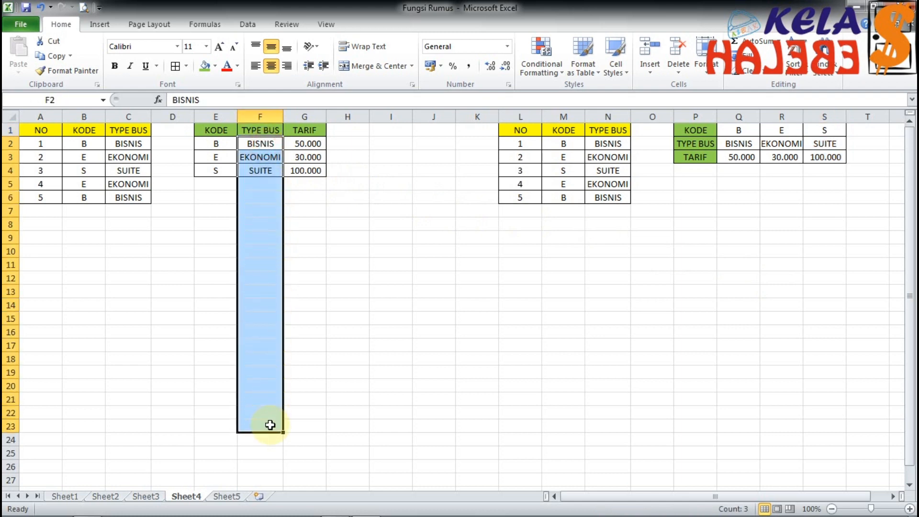
pyautogui.click(741, 132)
pyautogui.moveTo(741, 132); pyautogui.dragTo(879, 134)
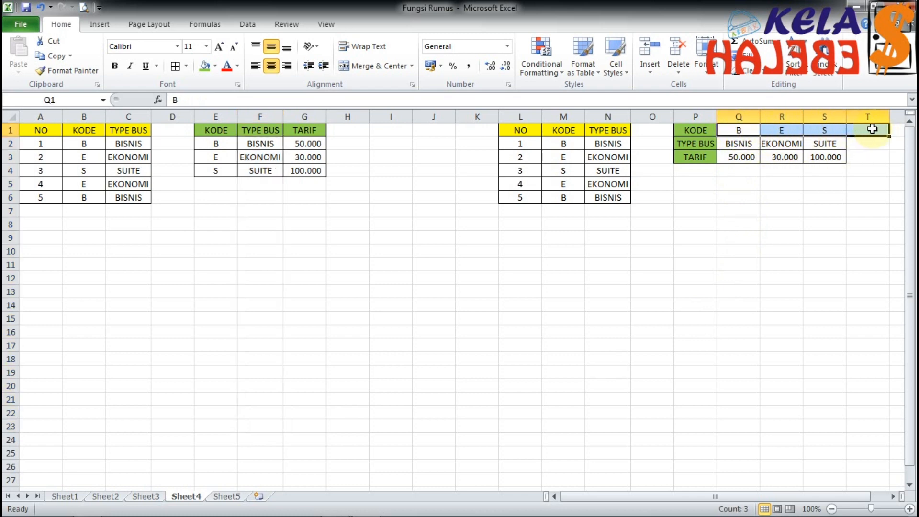